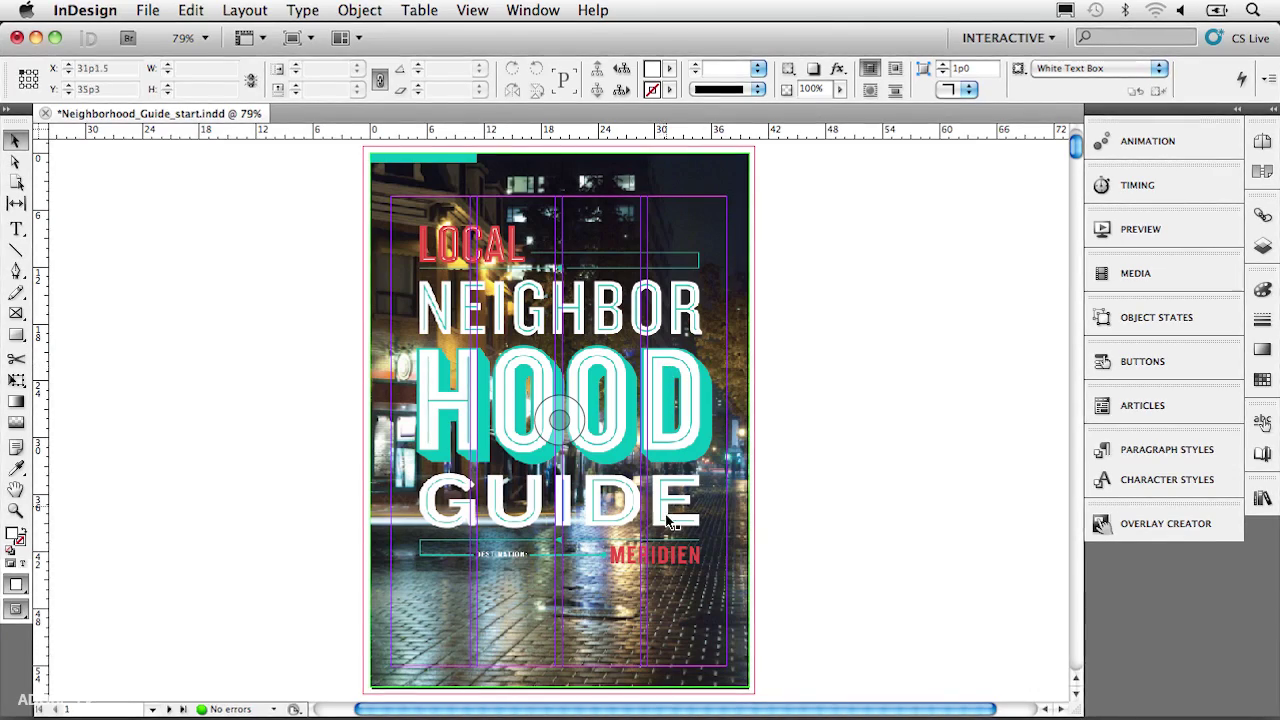
# Step: Move to the table of contents page and zoom in on the striped copyright footer frame
pyautogui.click(171, 708)
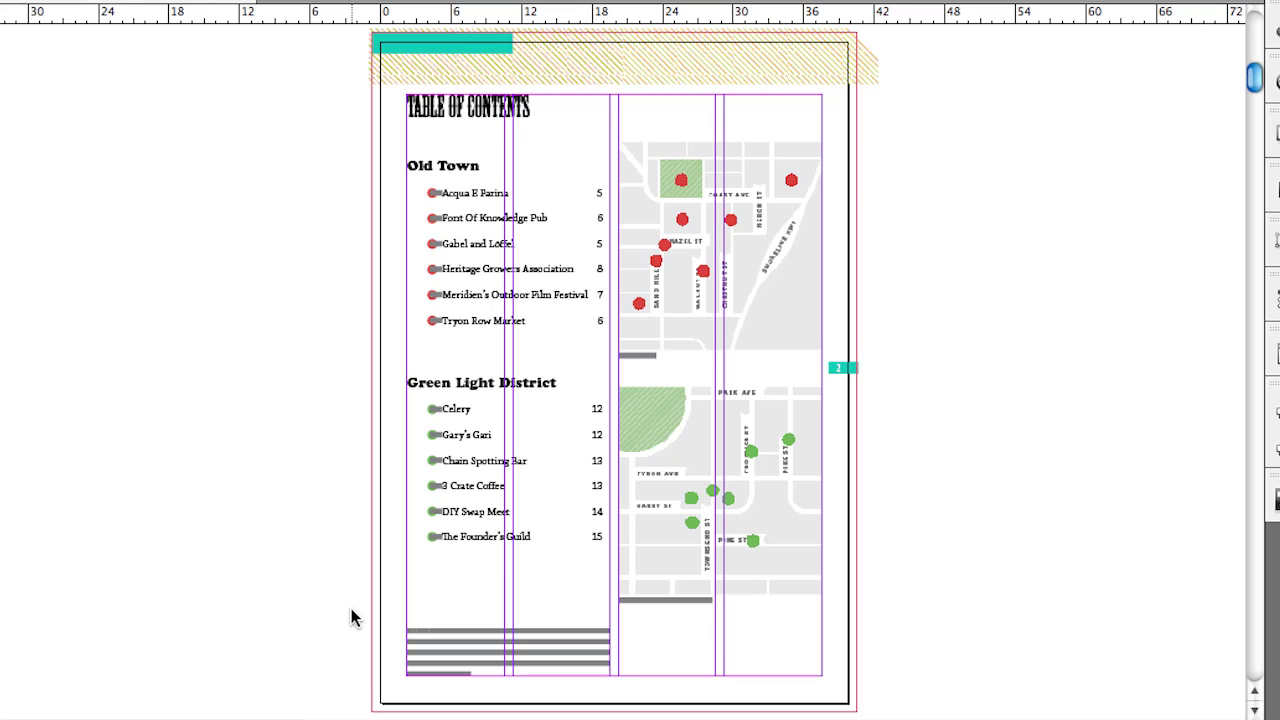
pyautogui.click(449, 659)
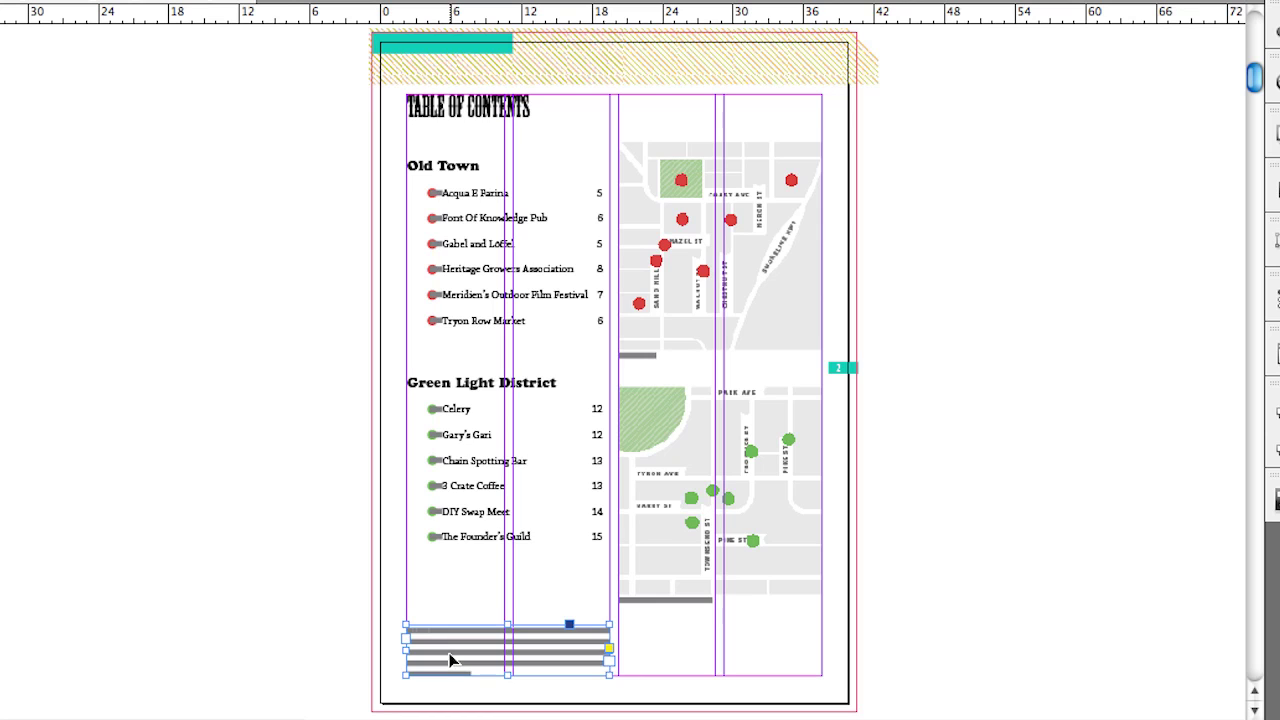
pyautogui.press('super+equal')
pyautogui.press('super+equal')
pyautogui.press('super+equal')
pyautogui.press('super+equal')
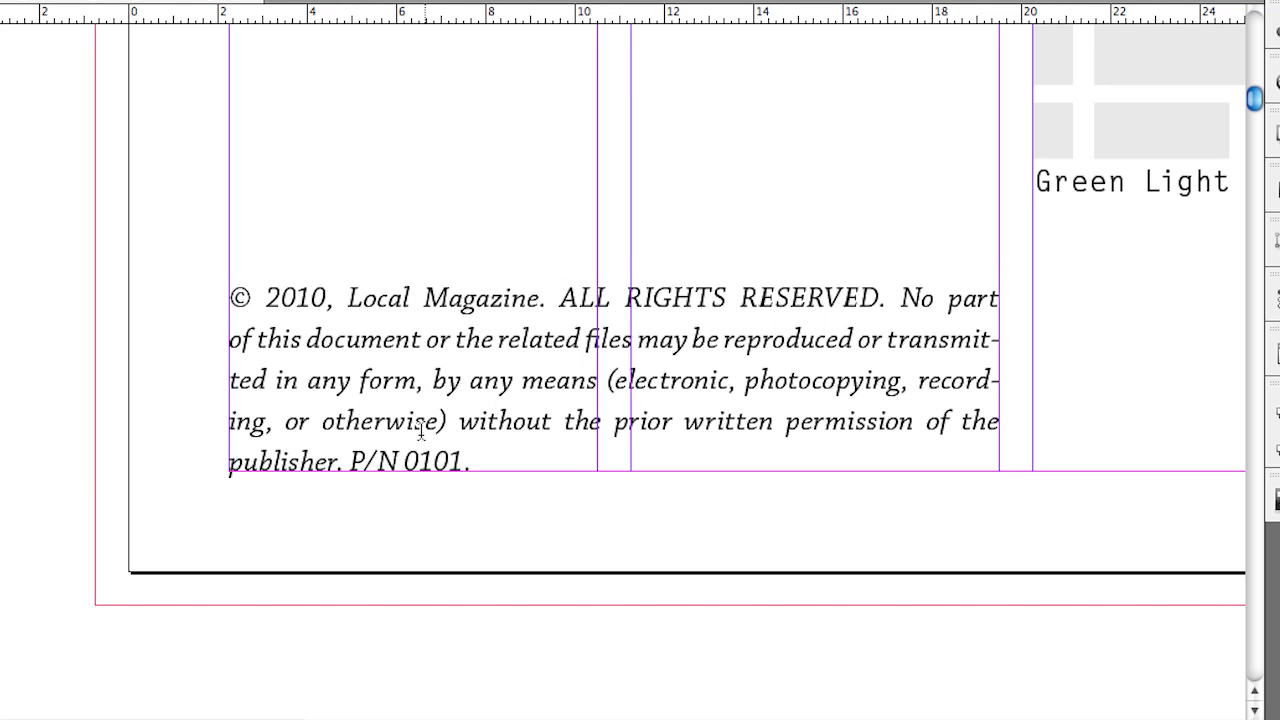
# Step: Place a linked copy of the copyright story in the right column below the Anchor Institutions entries
pyautogui.click(418, 390)
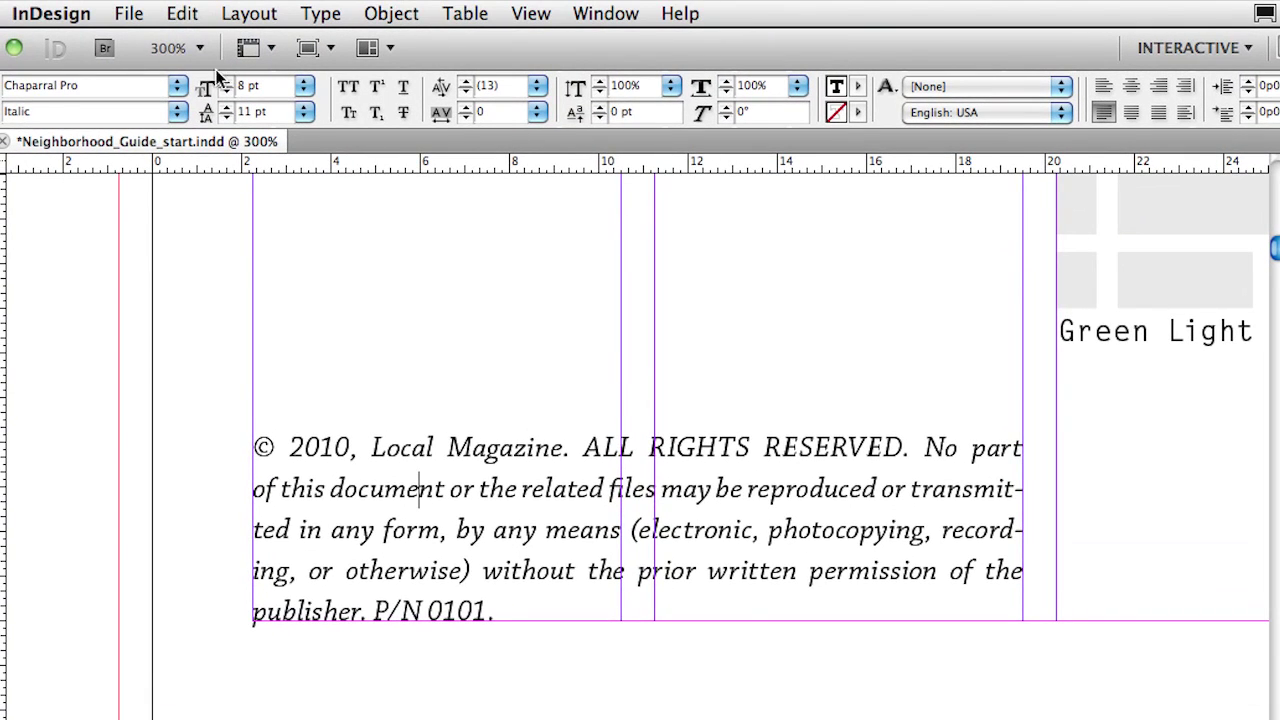
pyautogui.click(183, 14)
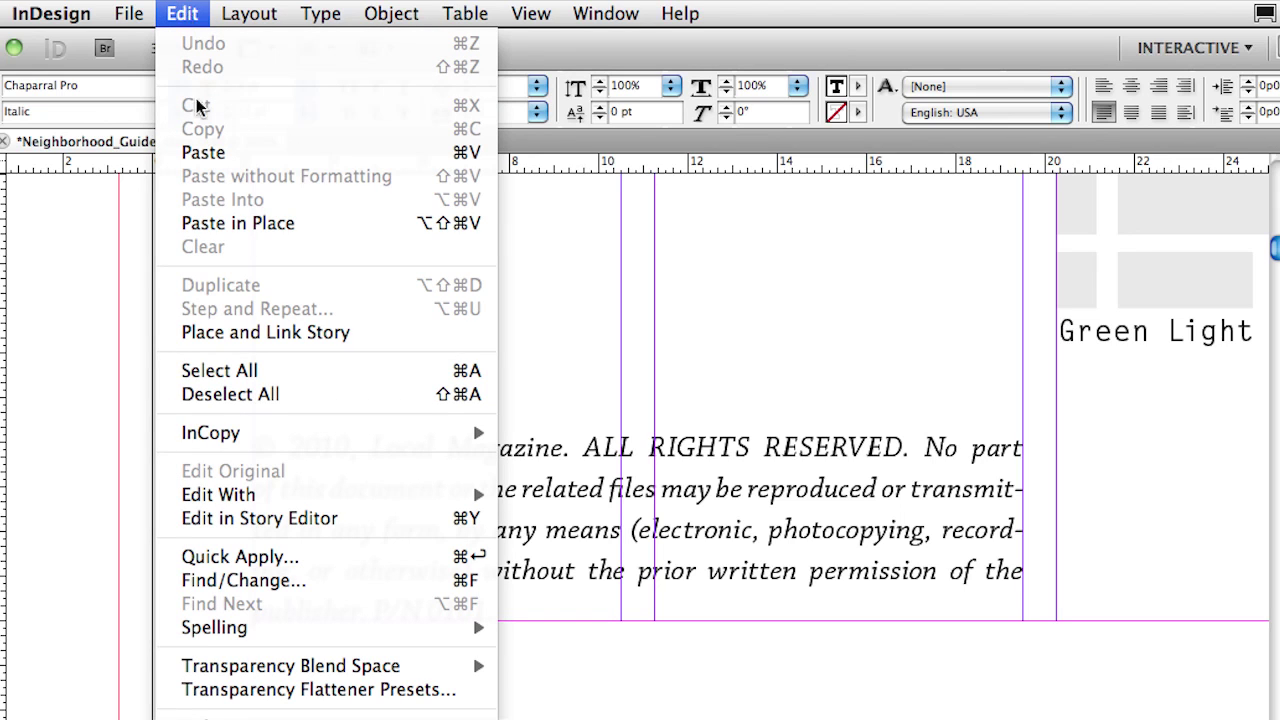
pyautogui.click(259, 335)
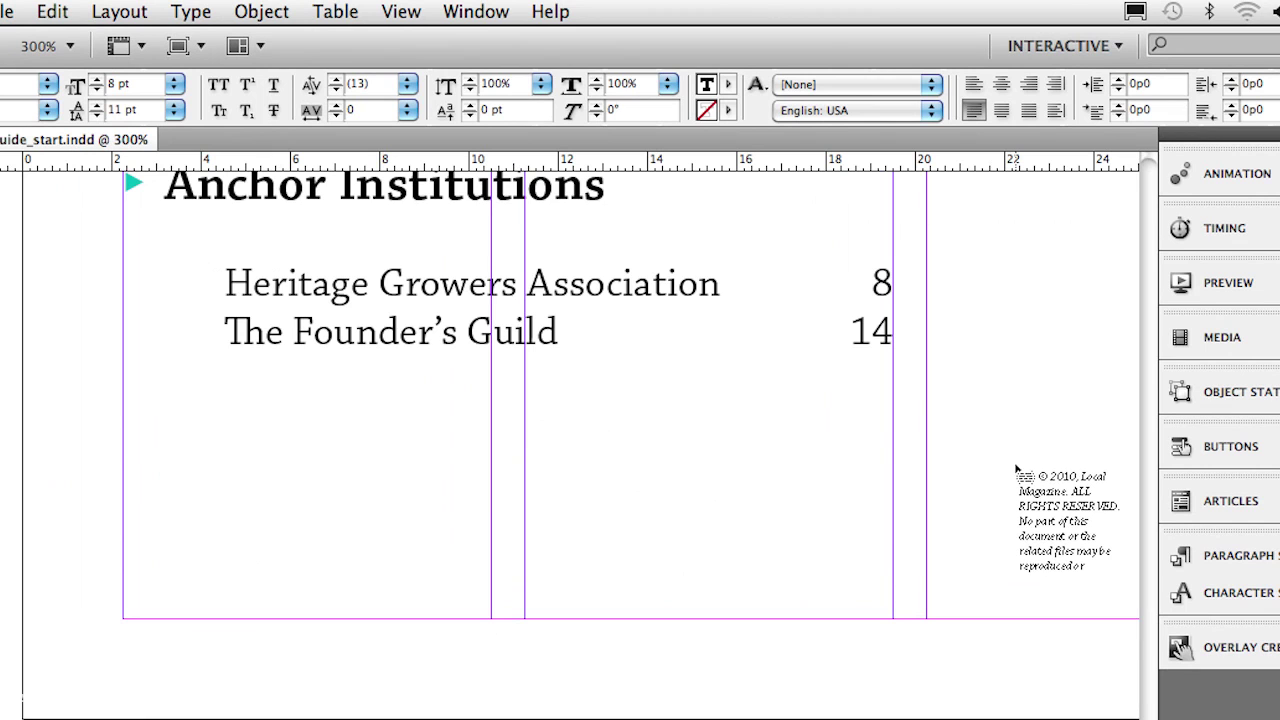
pyautogui.click(1016, 468)
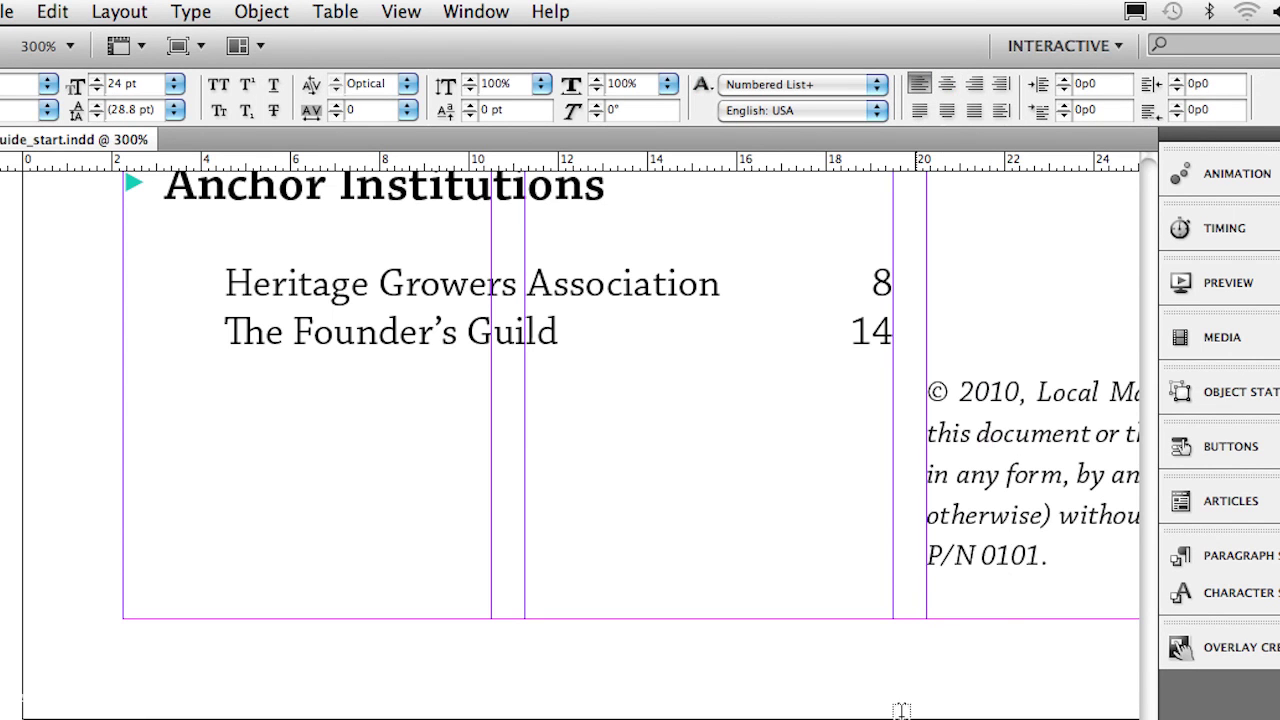
pyautogui.hscroll(15, 570, 435)
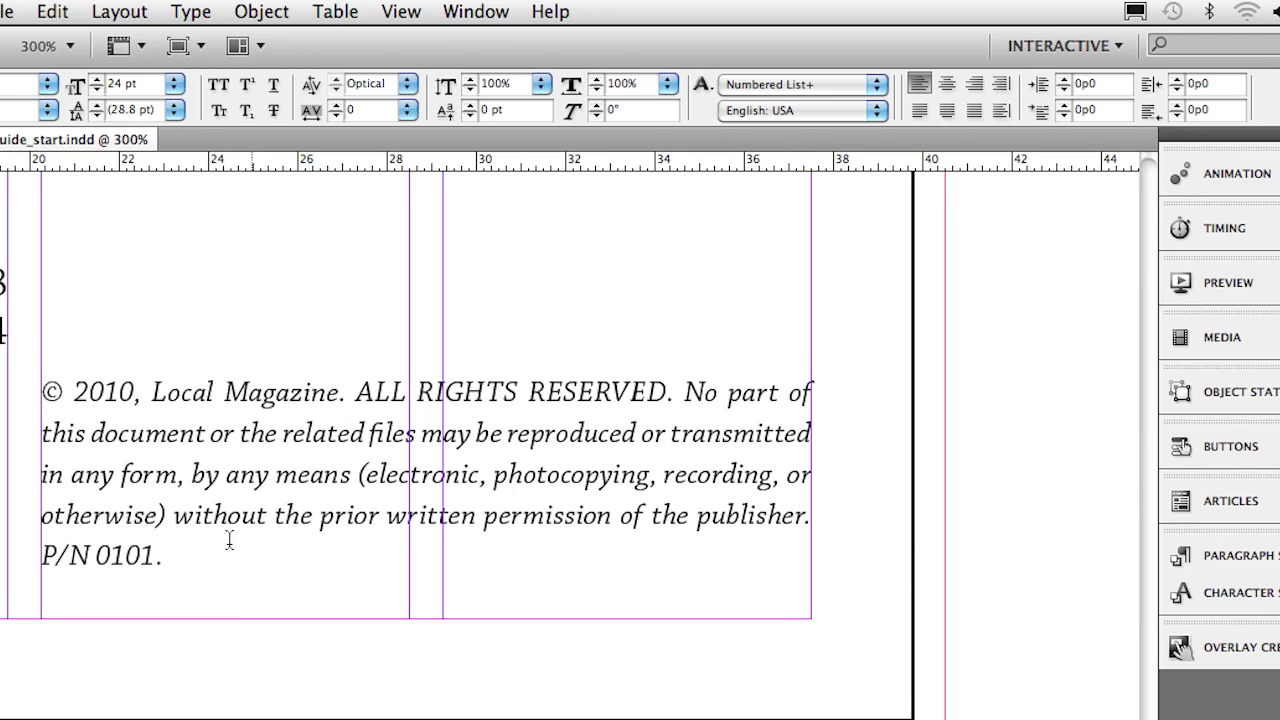
# Step: Use Edit Original to change the original copyright notice's year from 2010 to 2011
pyautogui.click(6, 232)
pyautogui.click(262, 447)
pyautogui.click(44, 12)
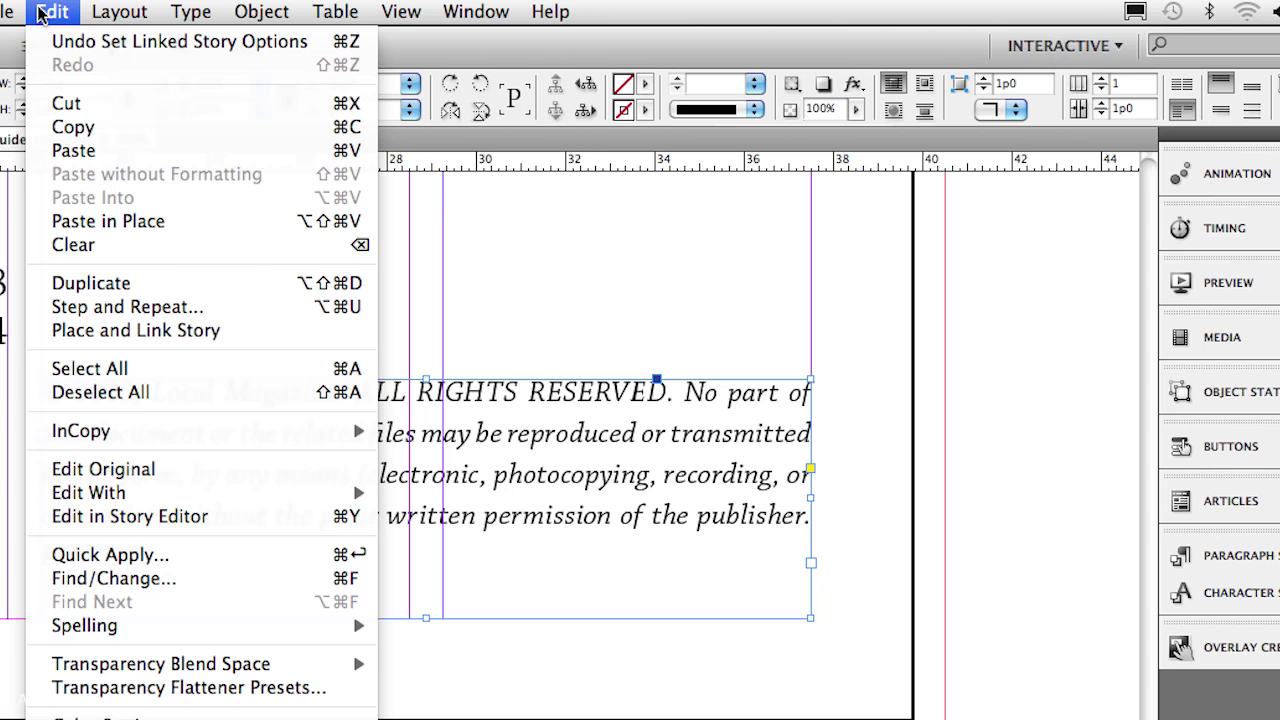
pyautogui.click(172, 470)
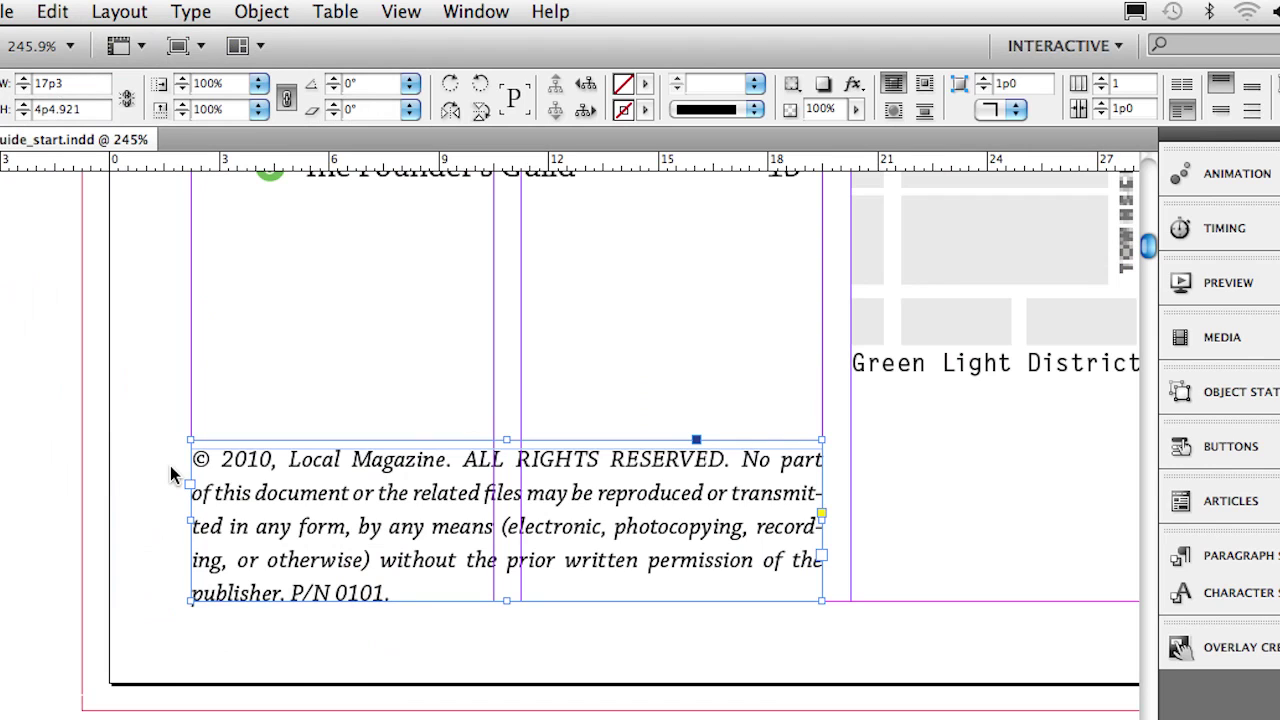
pyautogui.doubleClick(258, 452)
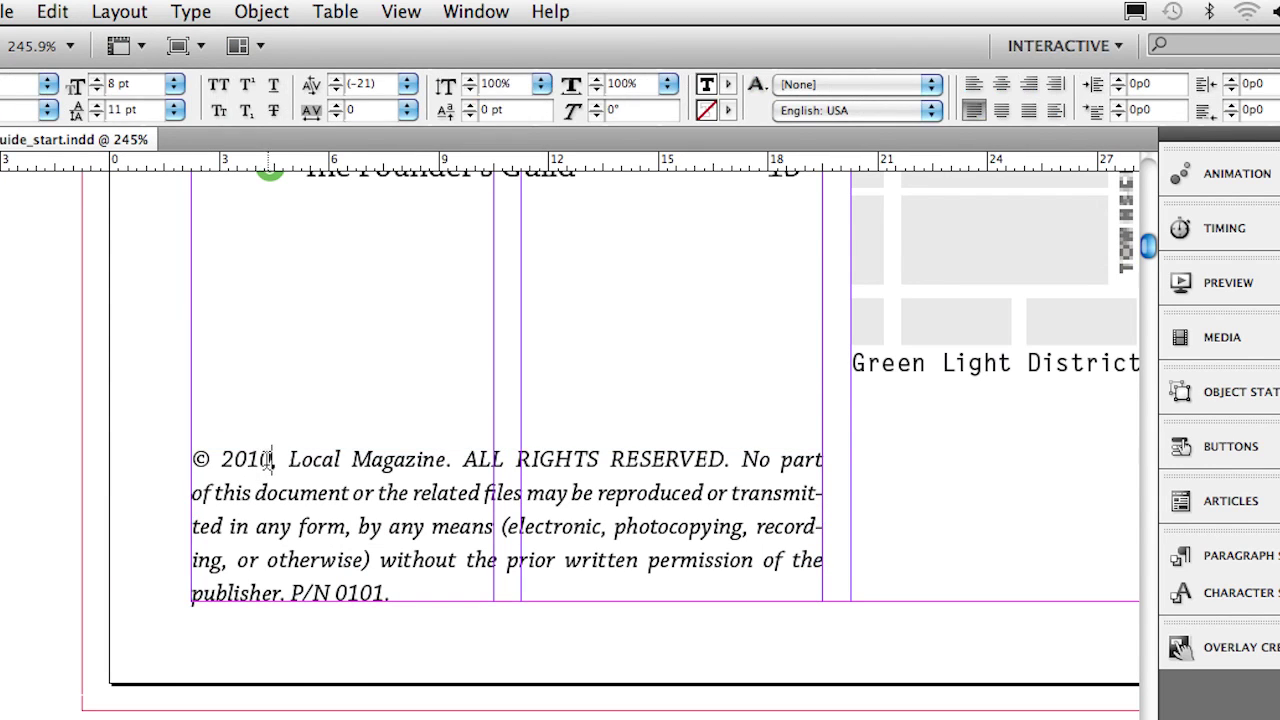
pyautogui.moveTo(271, 459); pyautogui.dragTo(262, 460)
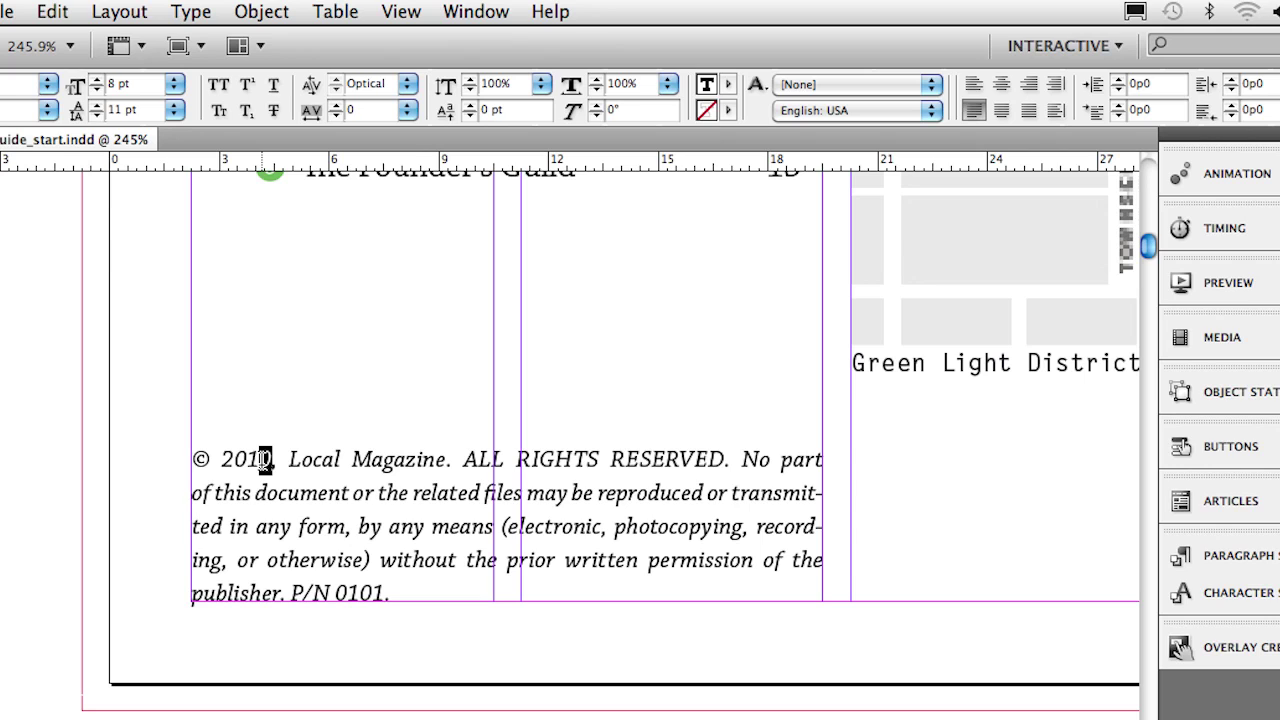
pyautogui.write('1,')
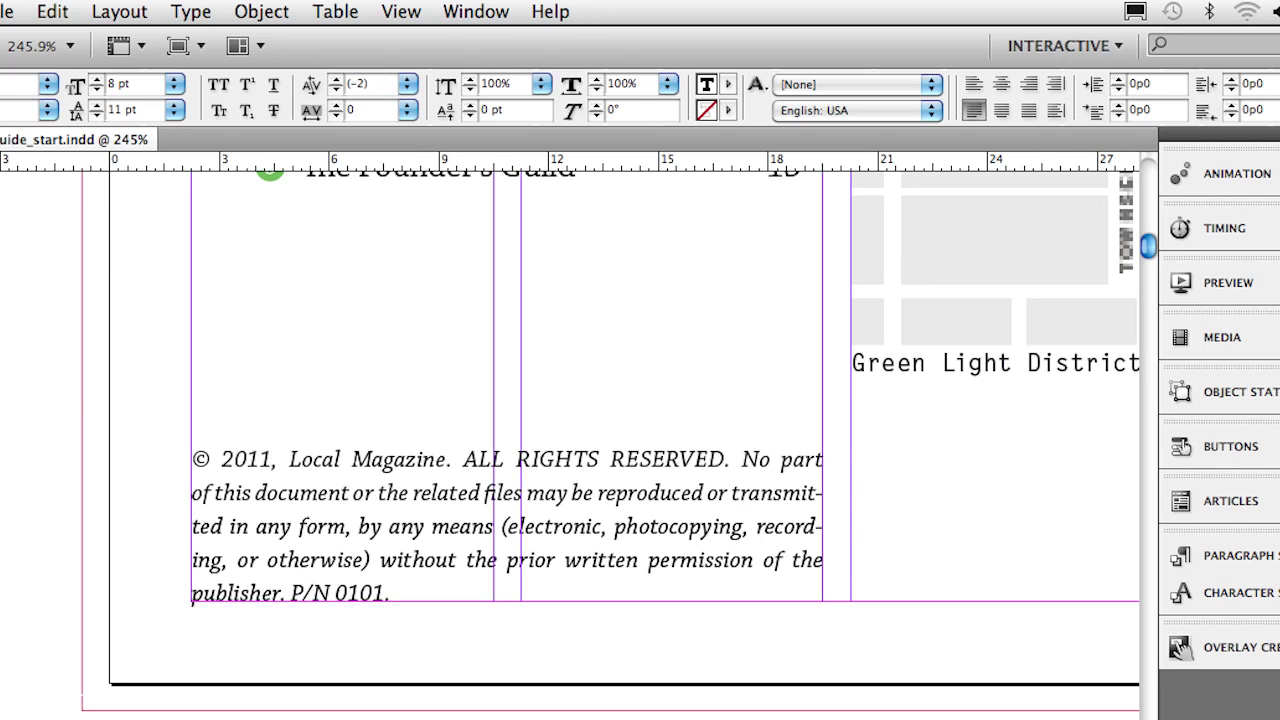
pyautogui.press('Escape')
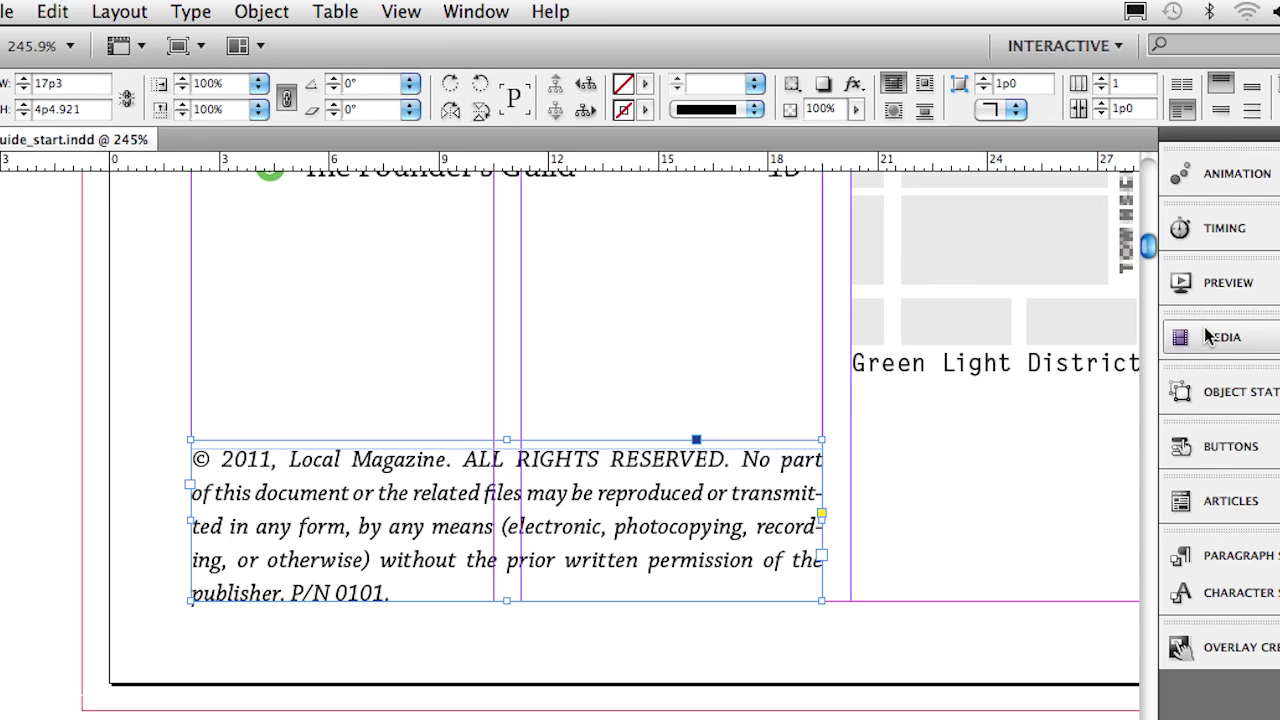
# Step: In the Links panel, select the modified All Rights Reserved link and update its copy on page 15
pyautogui.click(472, 12)
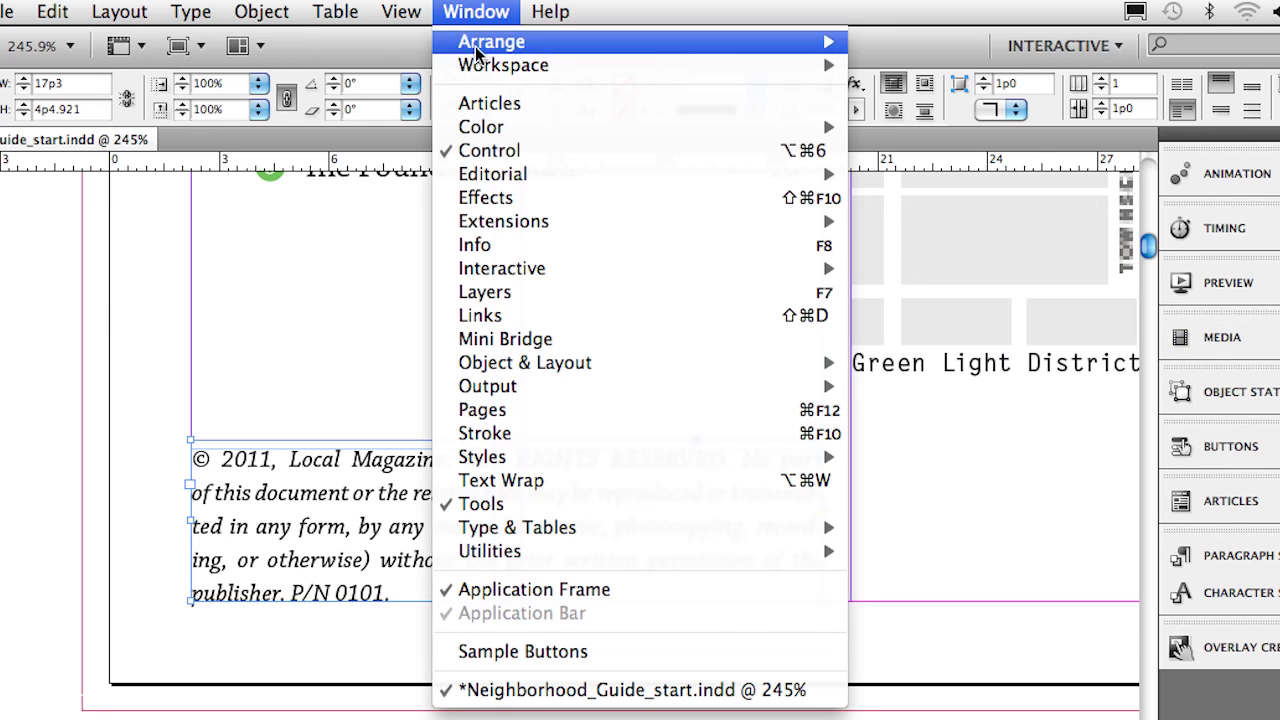
pyautogui.click(497, 315)
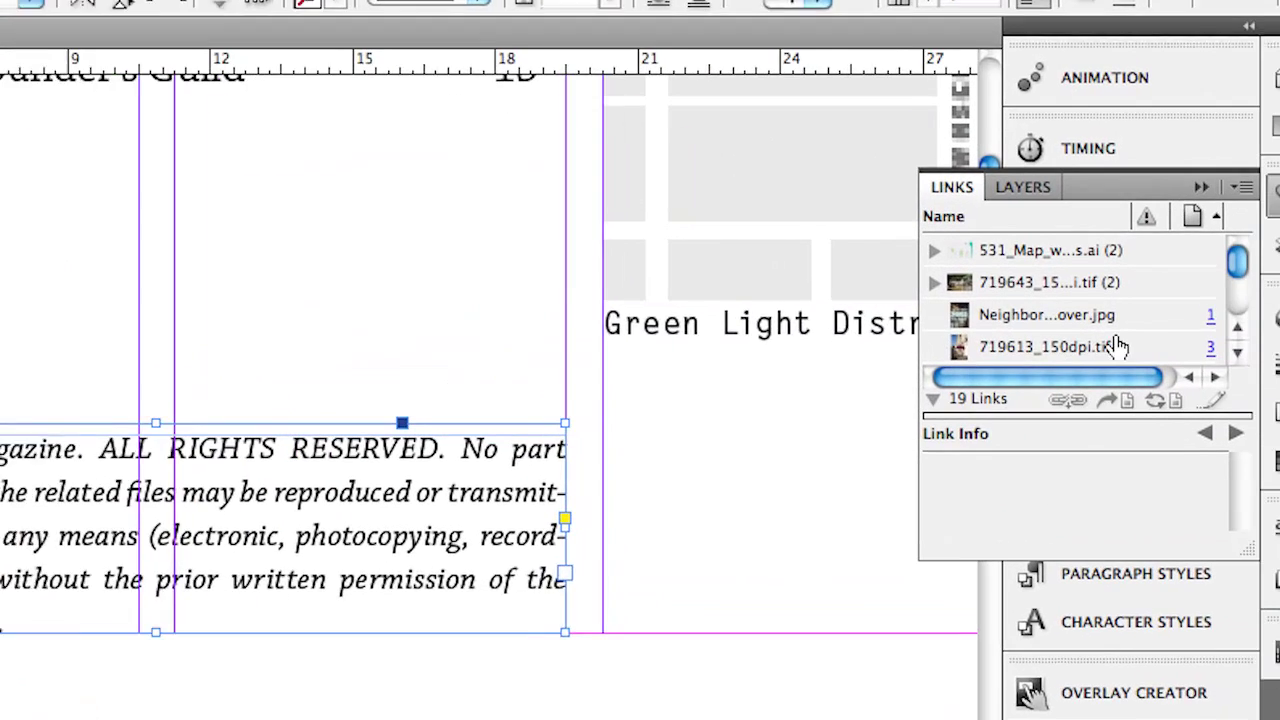
pyautogui.scroll(-5, 1250, 370)
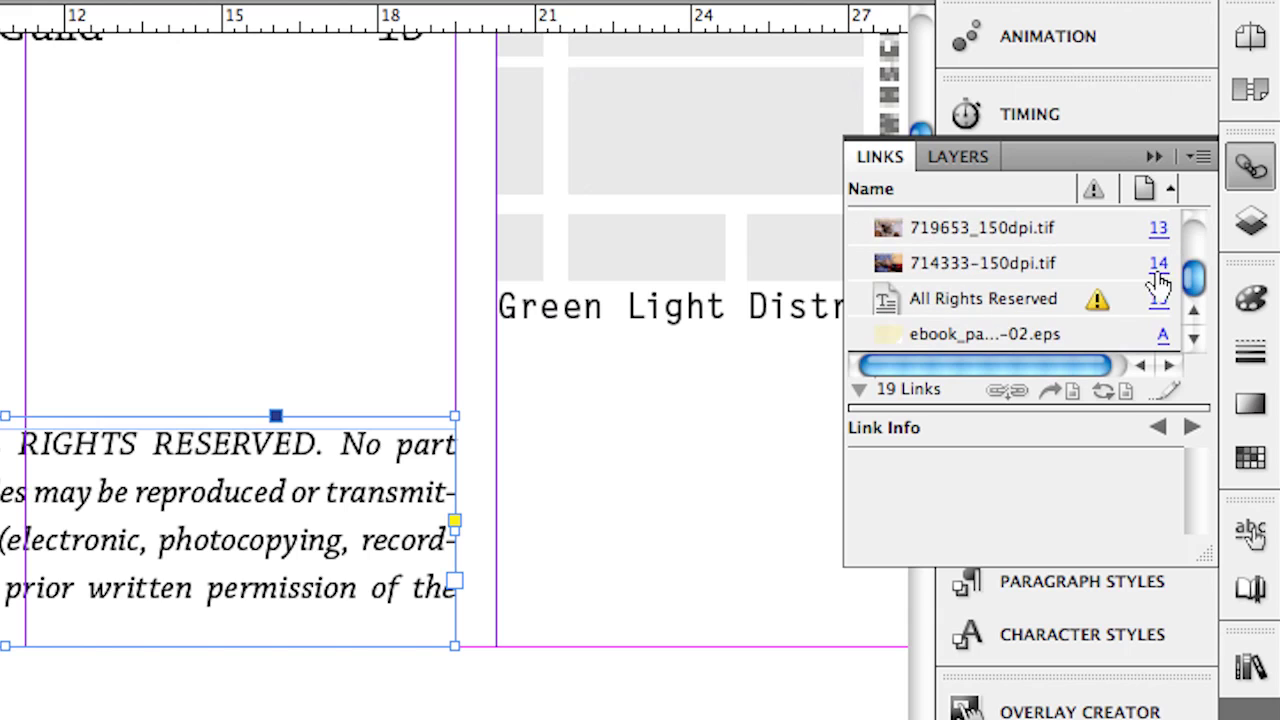
pyautogui.click(990, 298)
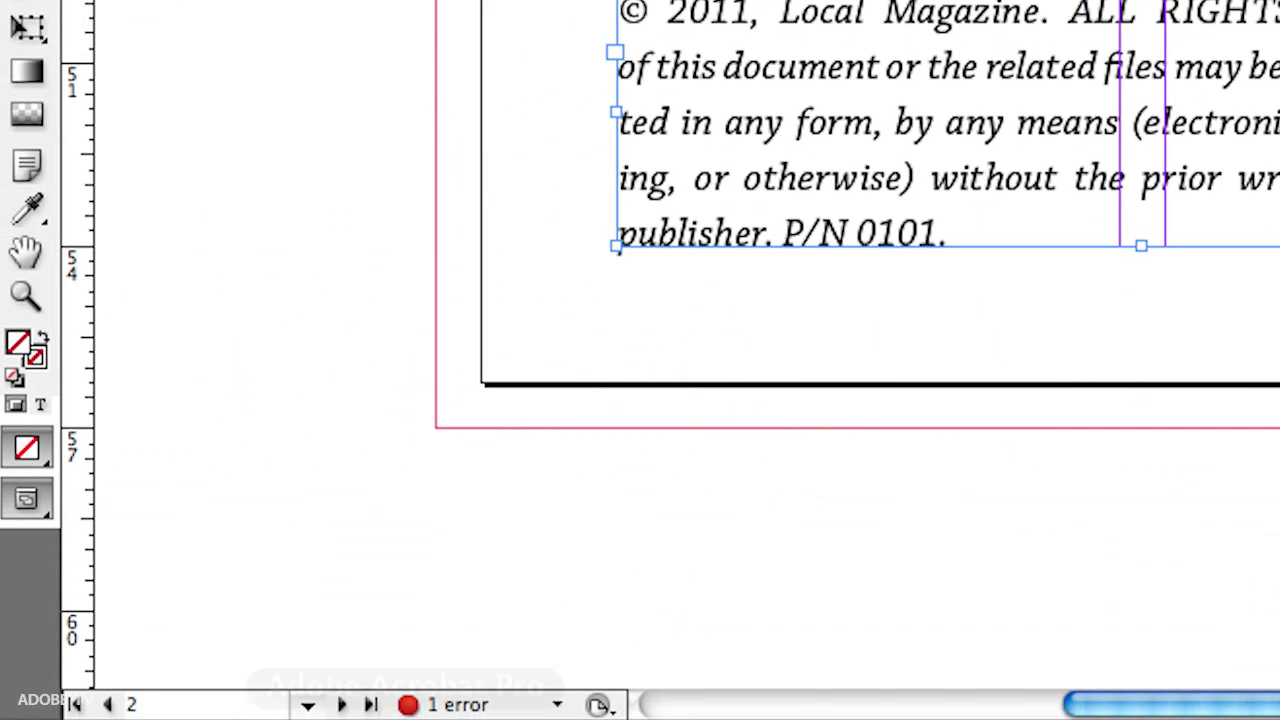
pyautogui.moveTo(451, 635)
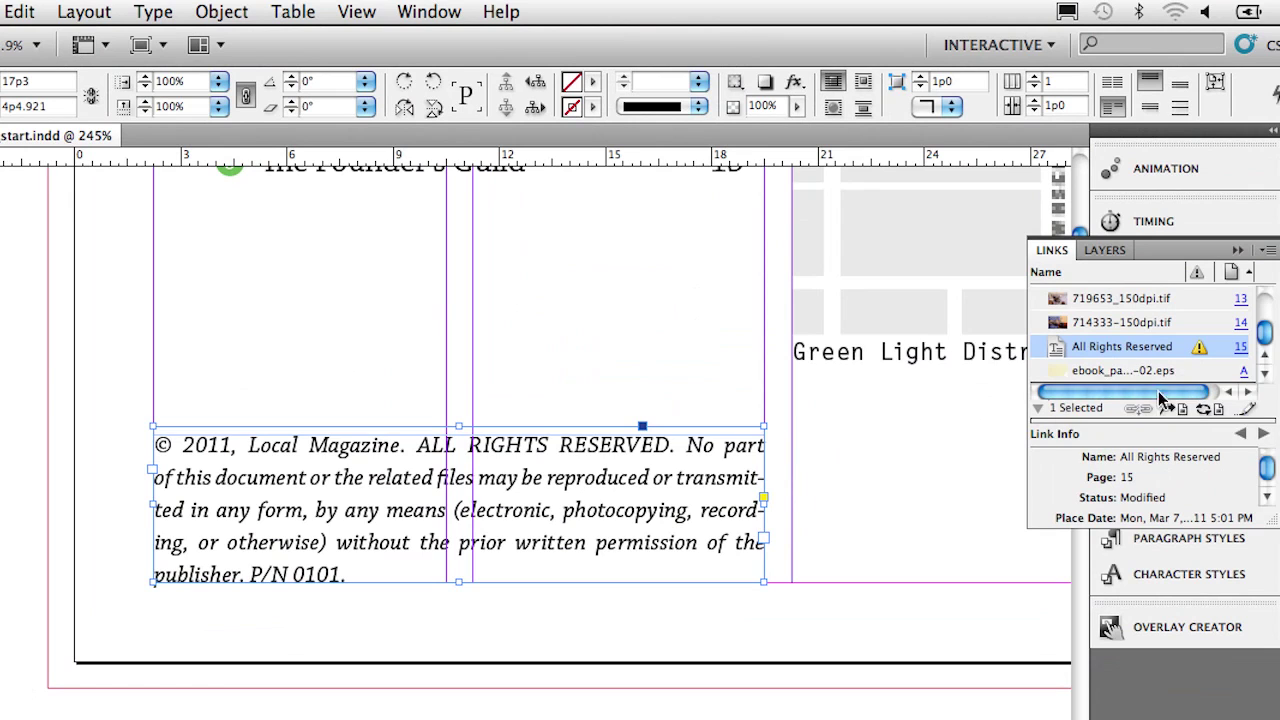
pyautogui.click(1168, 411)
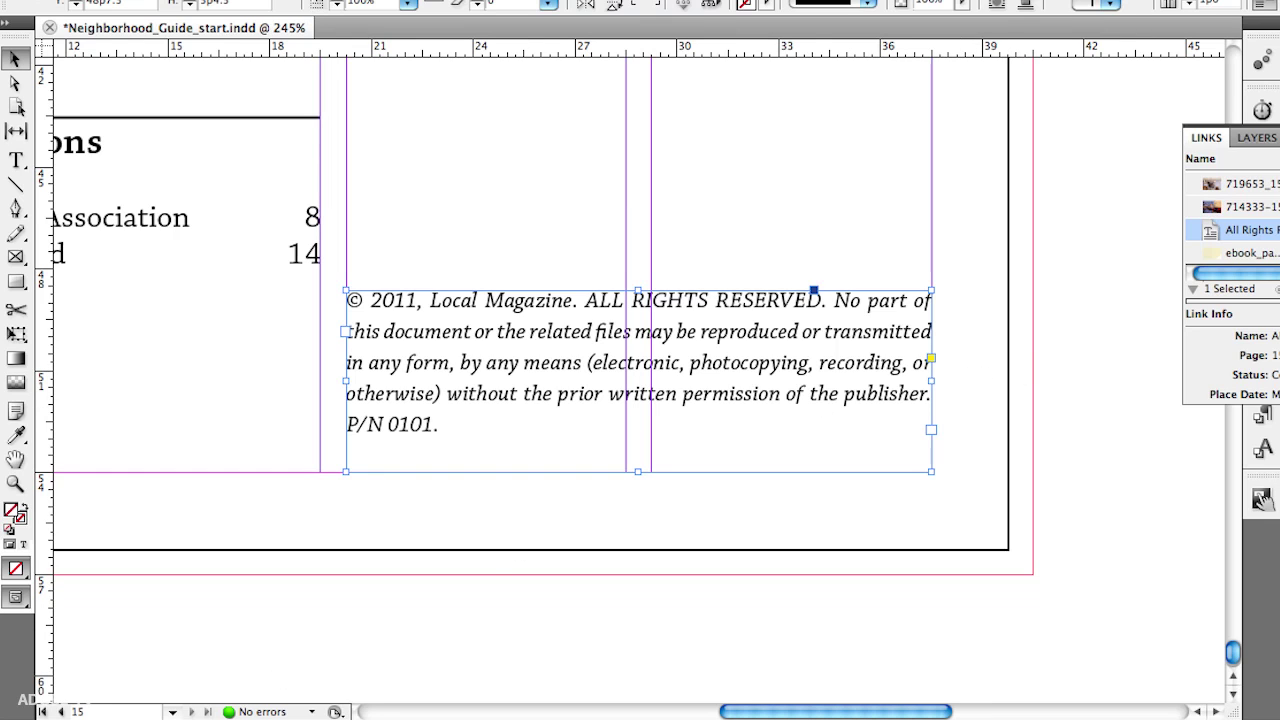
# Step: Return to page 2 and fit the whole table of contents page in the window
pyautogui.click(172, 711)
pyautogui.click(110, 474)
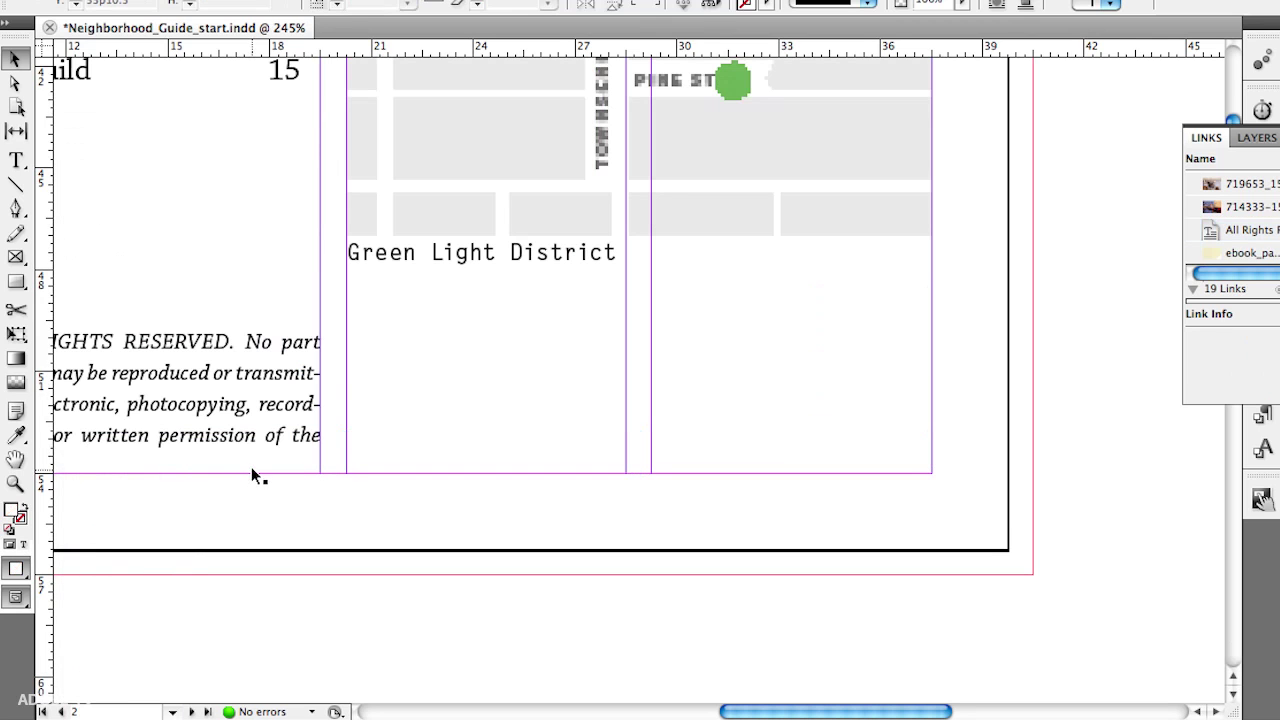
pyautogui.press('super+0')
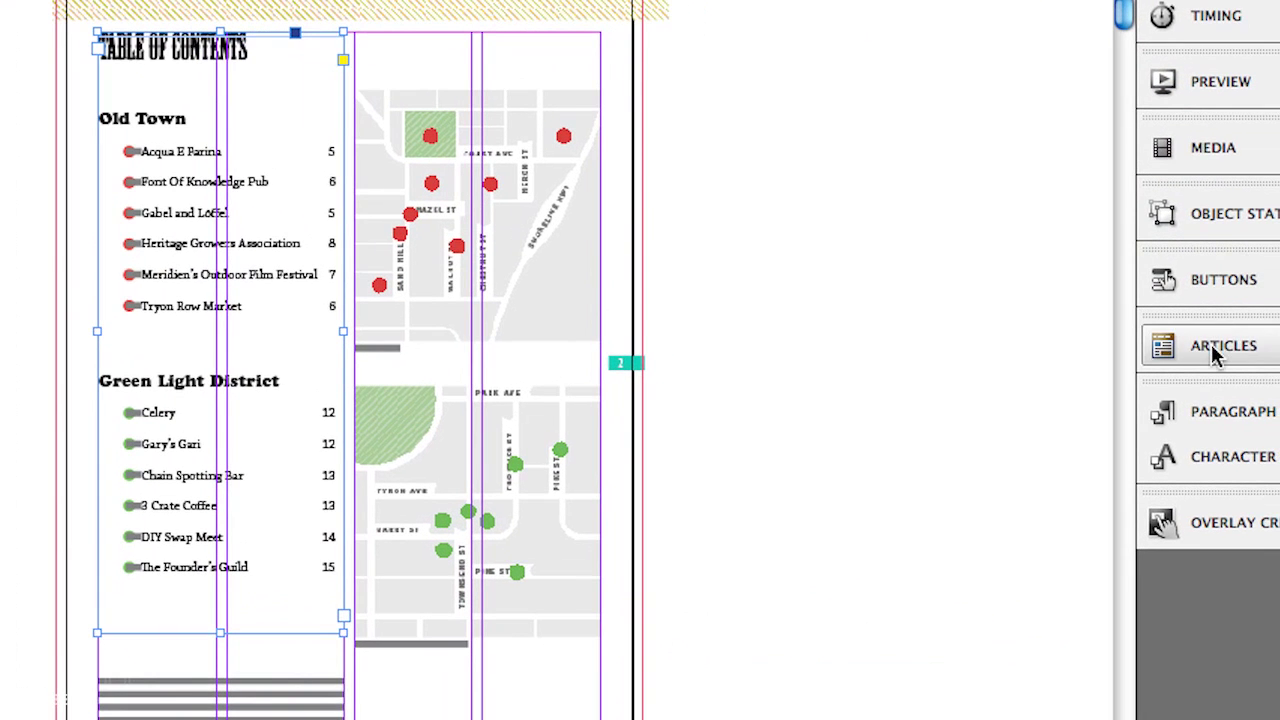
# Step: Create a new article named TOC from the table of contents text frame
pyautogui.click(1215, 352)
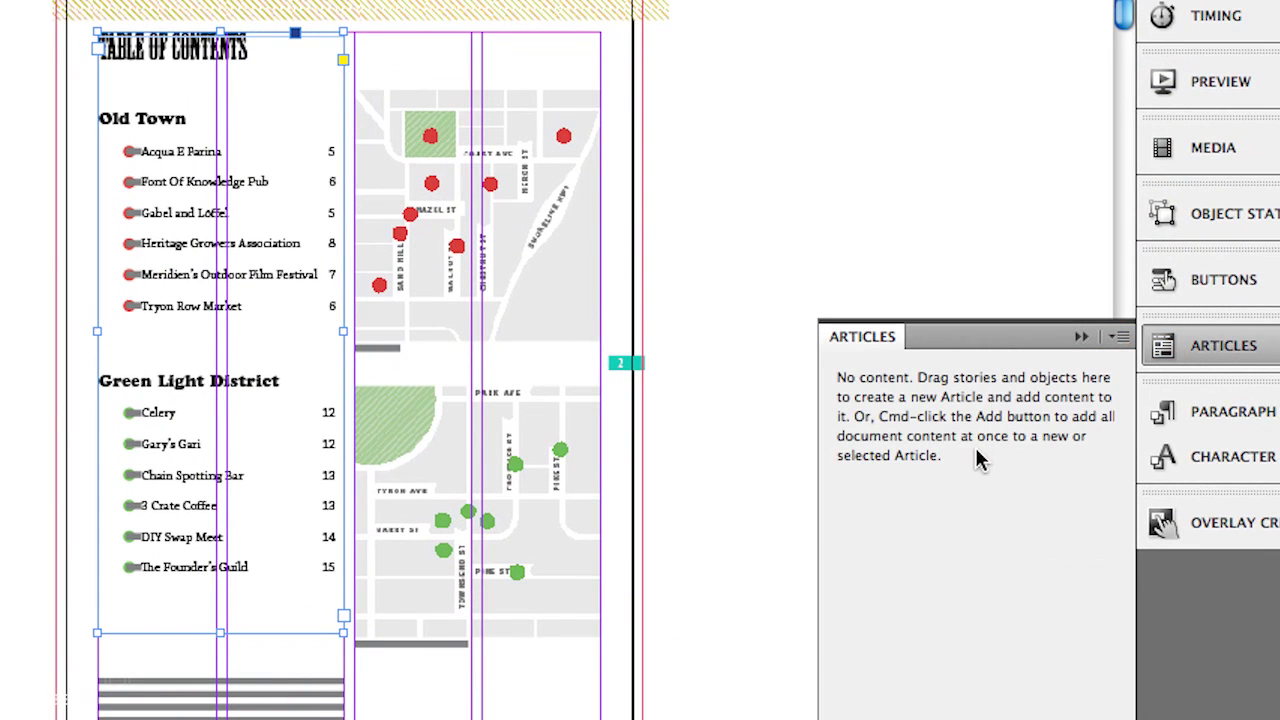
pyautogui.moveTo(165, 175); pyautogui.dragTo(1002, 590)
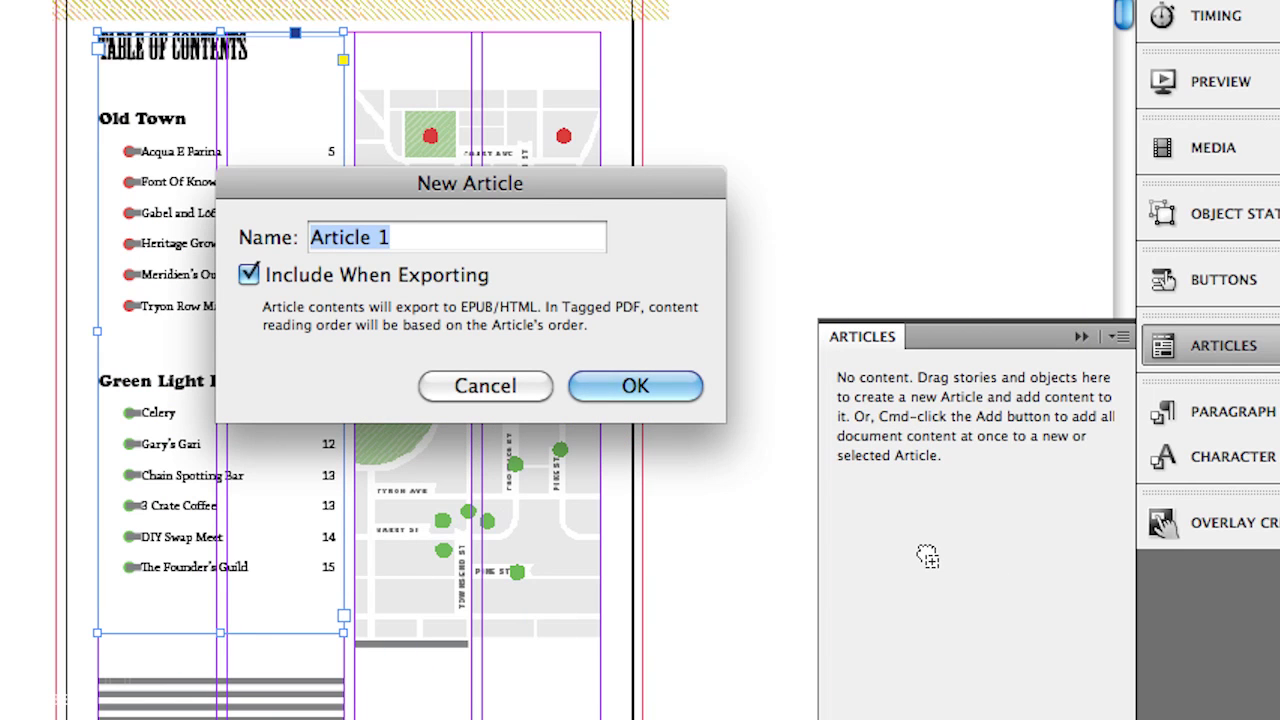
pyautogui.write('TOC')
pyautogui.click(678, 387)
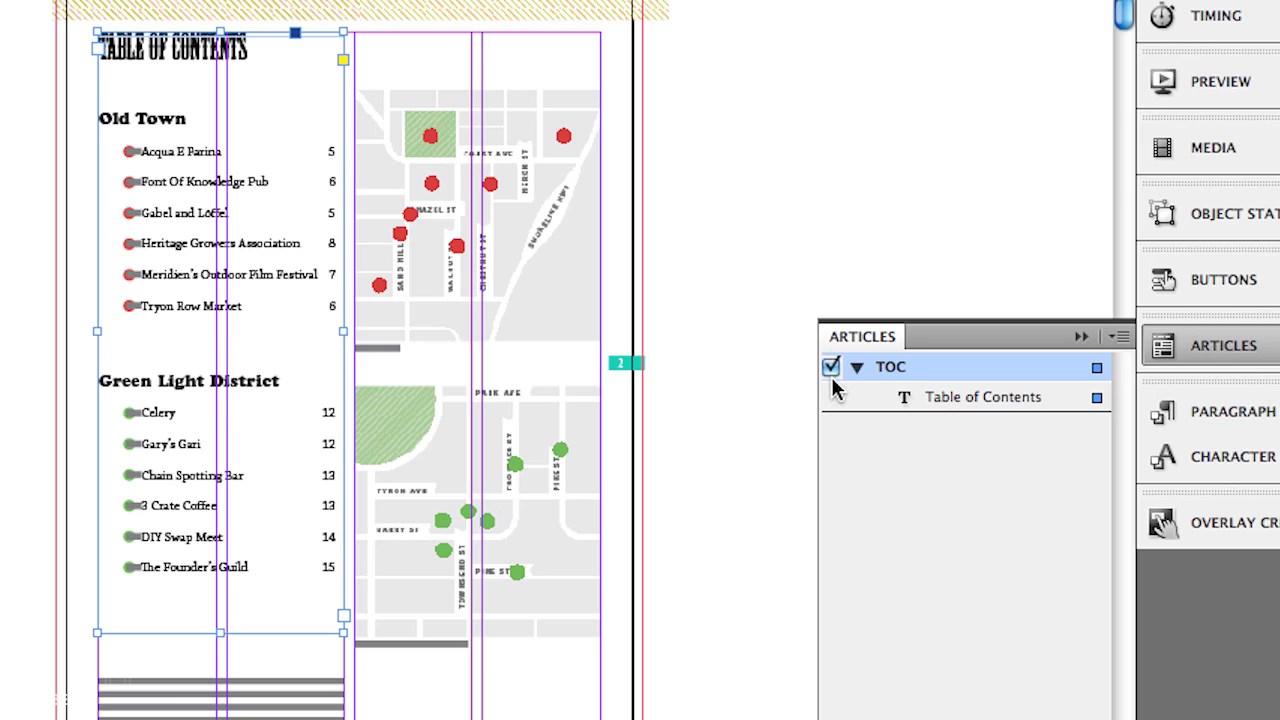
# Step: Add both maps and the Old Town and Green Light District labels to the TOC article
pyautogui.click(512, 277)
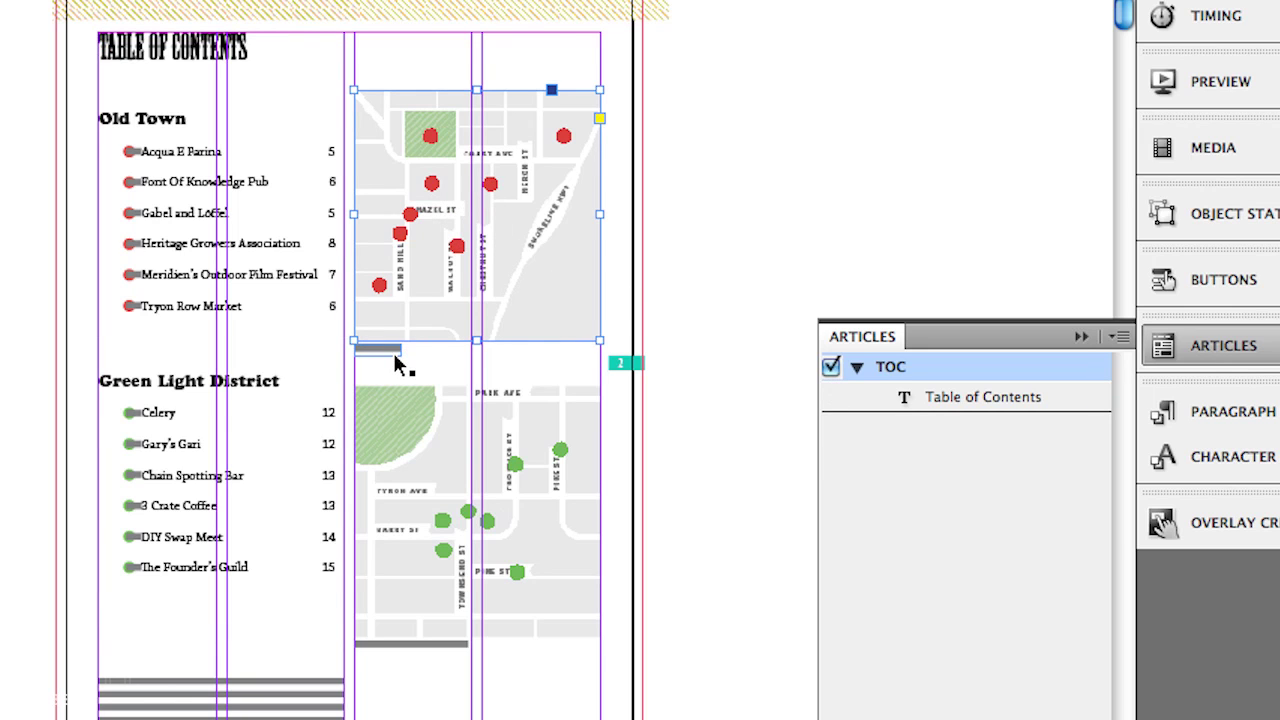
pyautogui.press('super+equal')
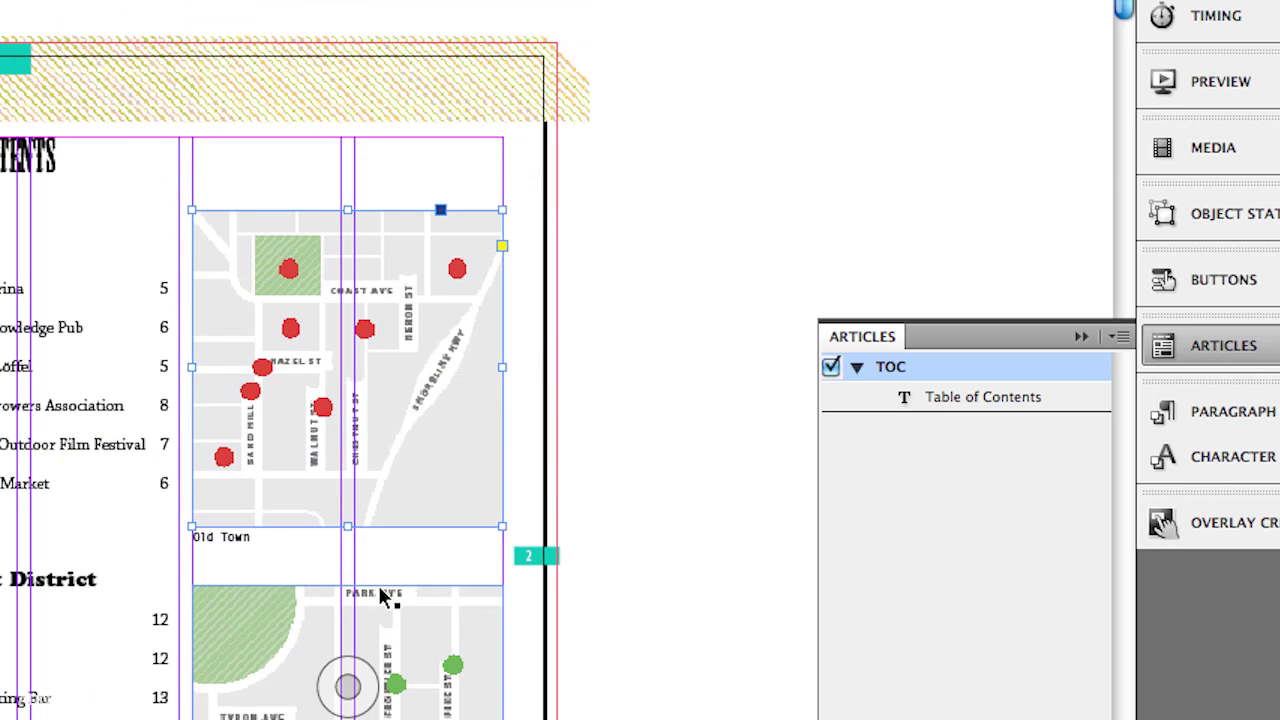
pyautogui.click(238, 544)
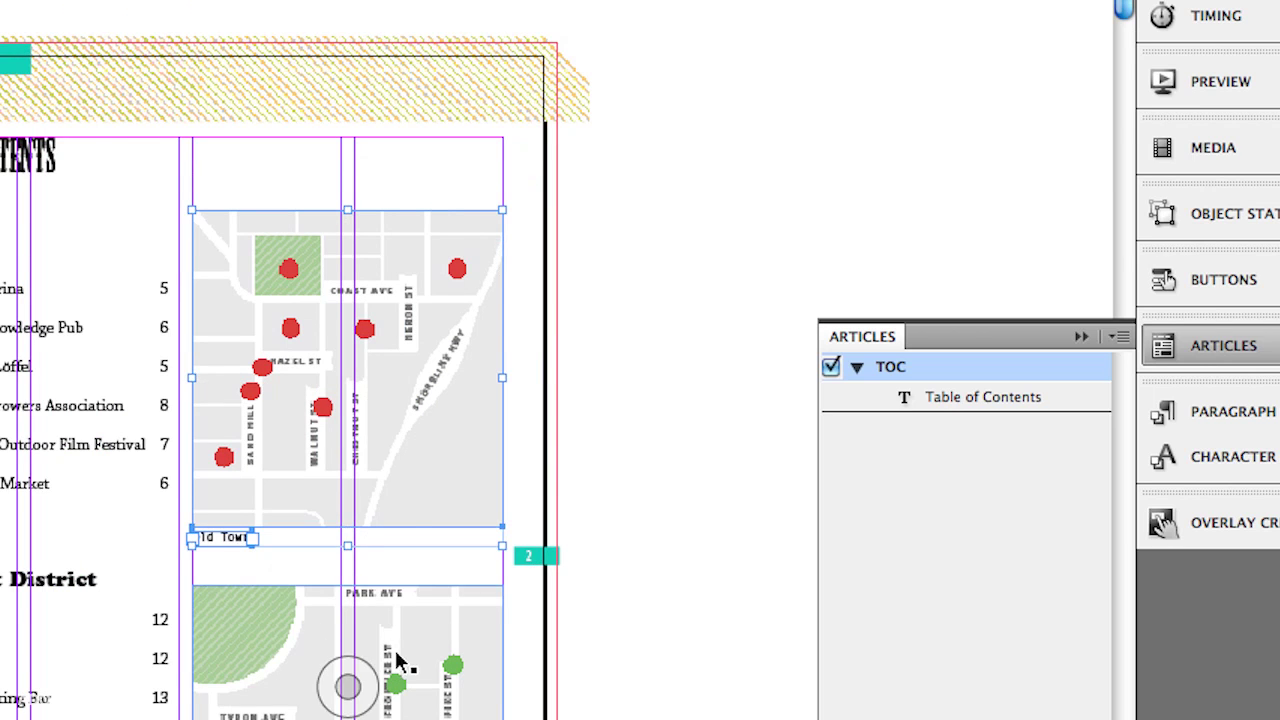
pyautogui.scroll(-5, 397, 660)
pyautogui.keyDown('shift'); pyautogui.click(283, 517); pyautogui.keyUp('shift')
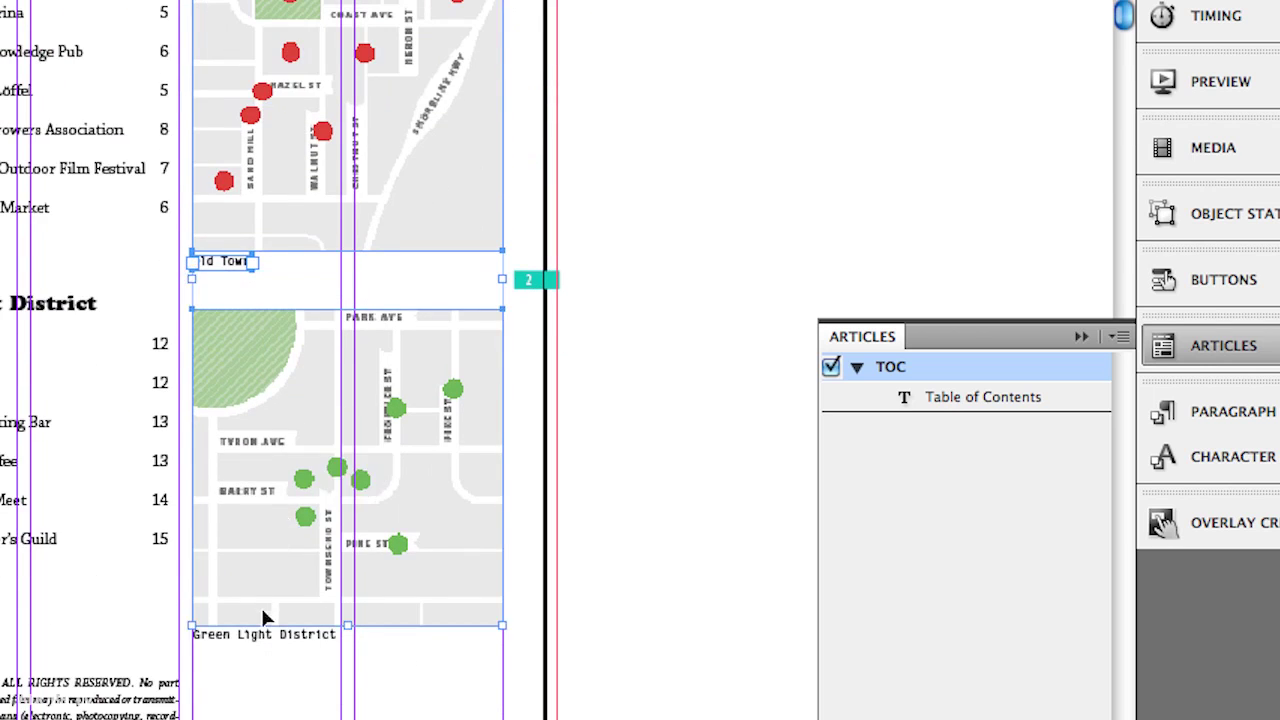
pyautogui.keyDown('shift'); pyautogui.click(265, 636); pyautogui.keyUp('shift')
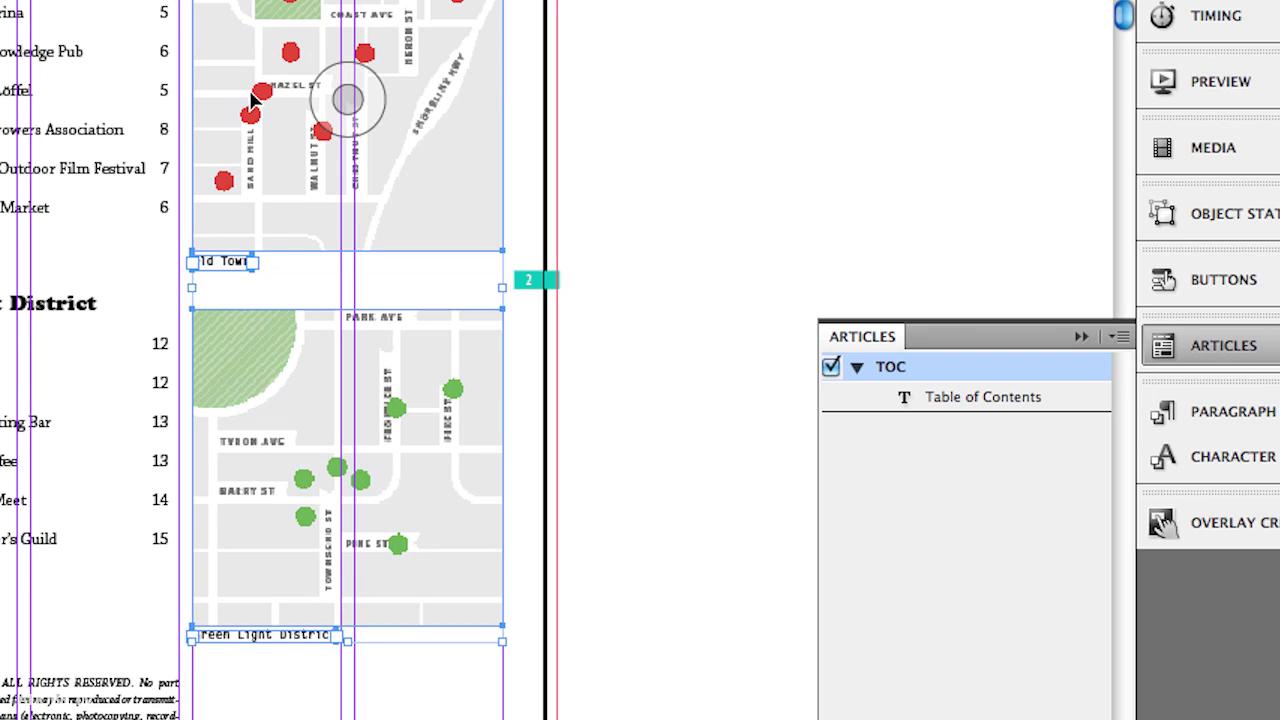
pyautogui.moveTo(255, 92); pyautogui.dragTo(938, 408)
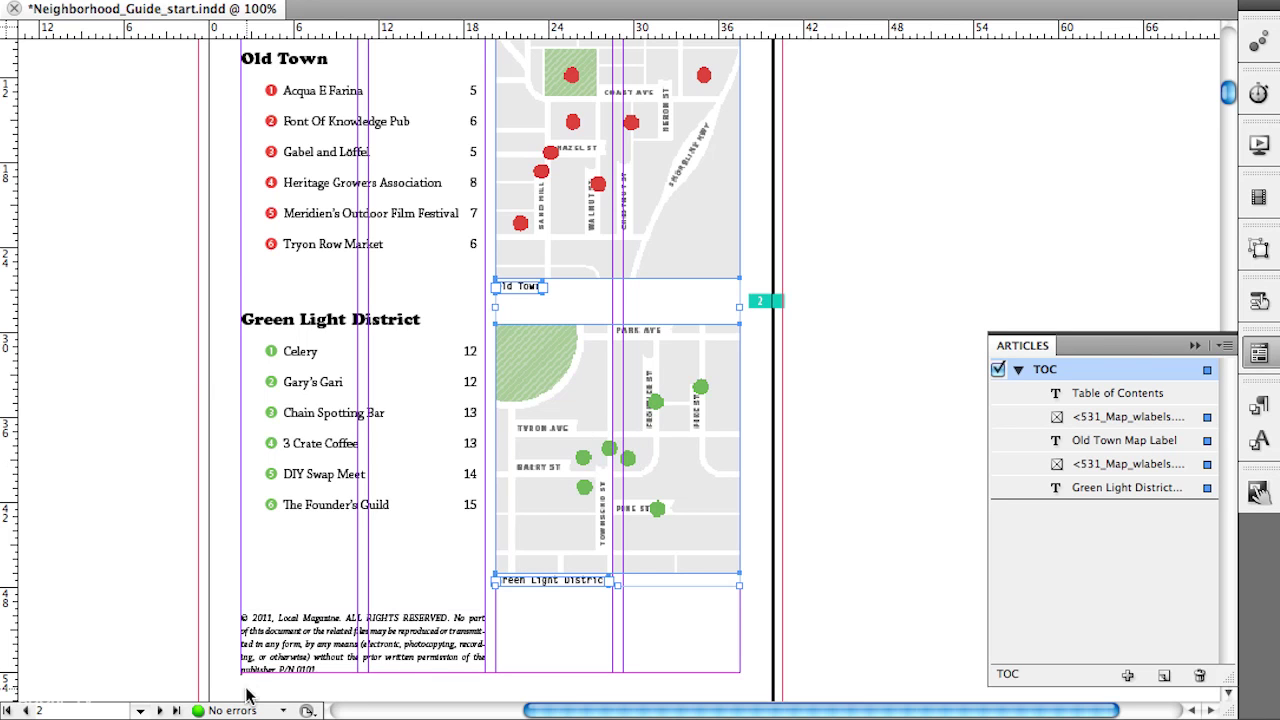
# Step: On page 3, create an article named Old Town from the two-column story text frame
pyautogui.click(159, 710)
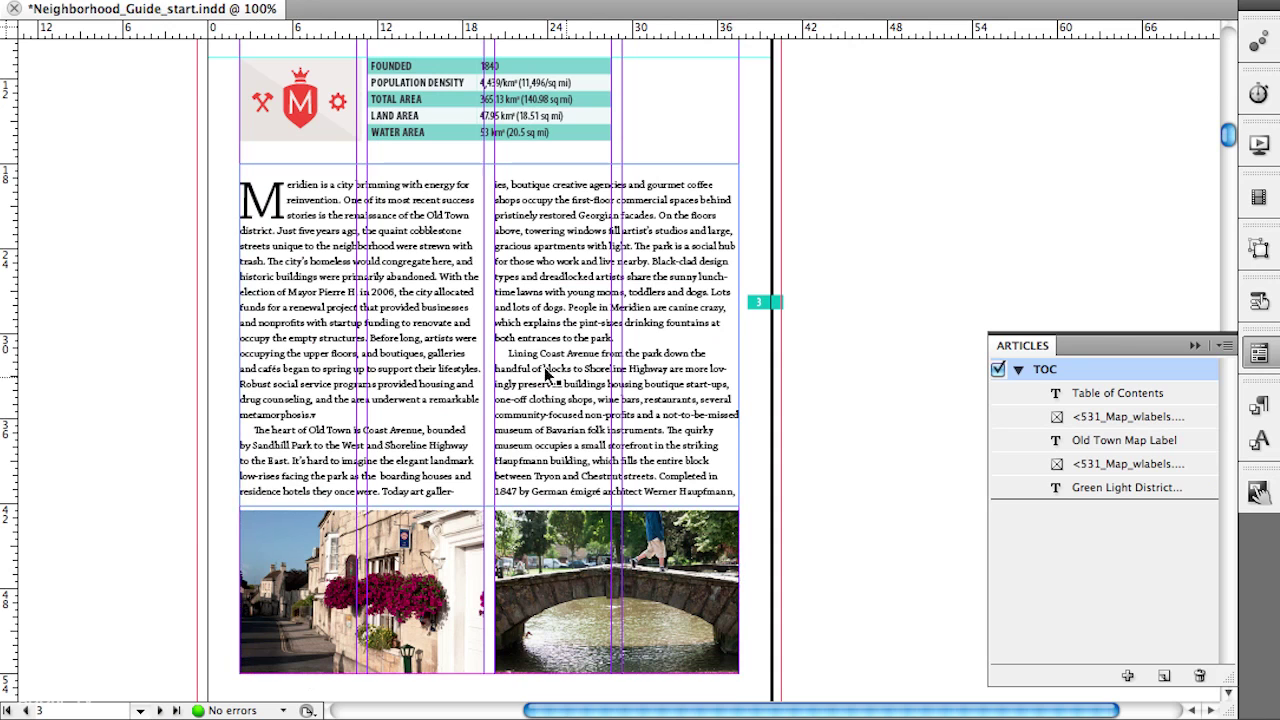
pyautogui.click(405, 348)
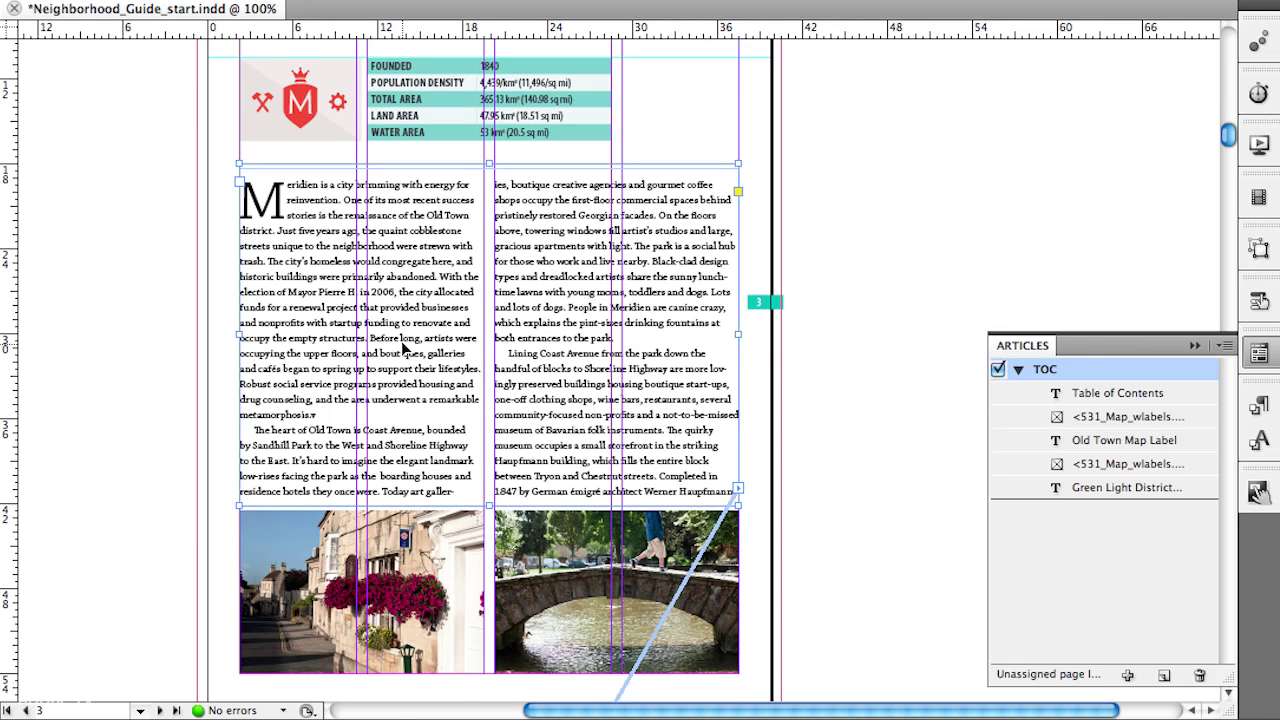
pyautogui.scroll(3, 405, 346)
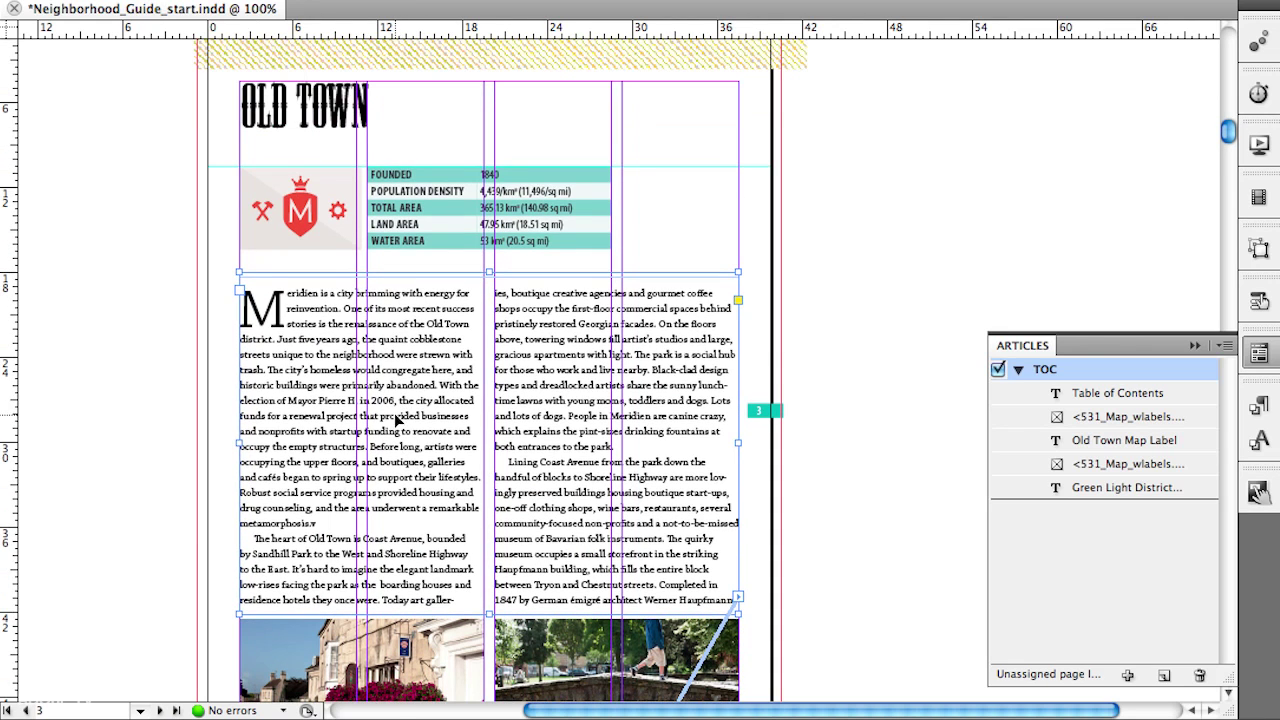
pyautogui.moveTo(398, 420); pyautogui.dragTo(1115, 598)
pyautogui.write('Old Town')
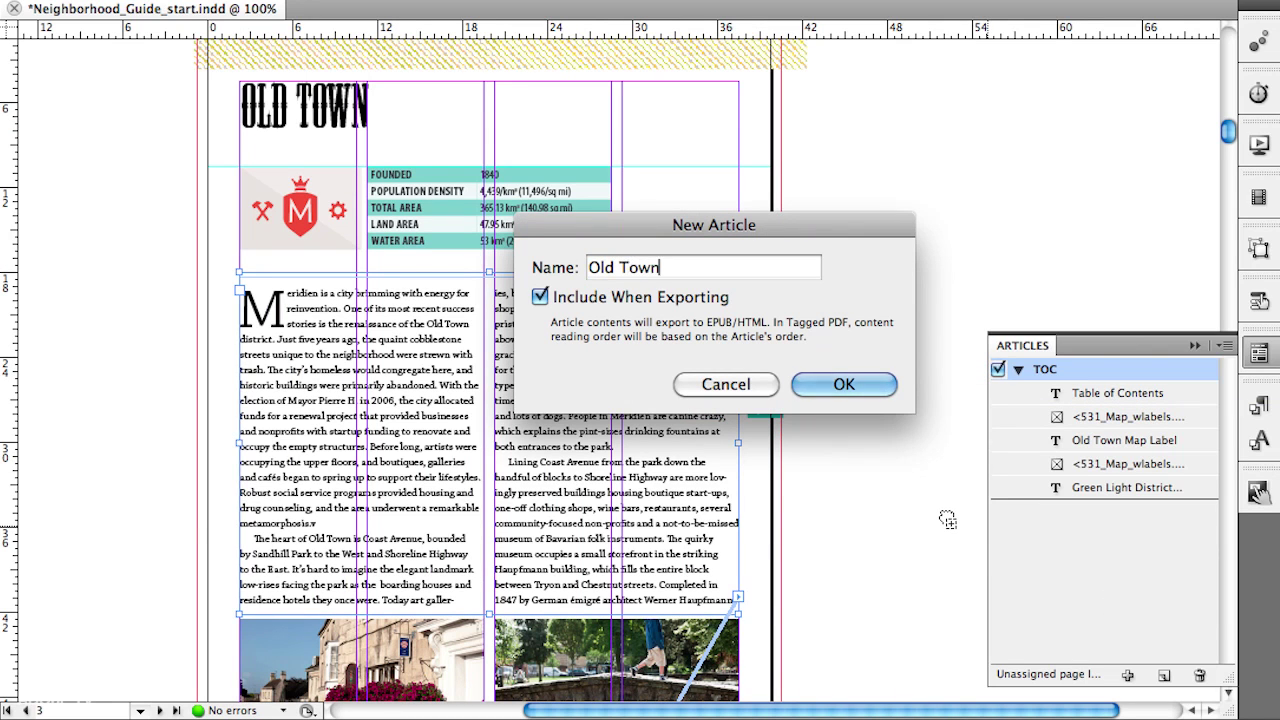
pyautogui.click(852, 390)
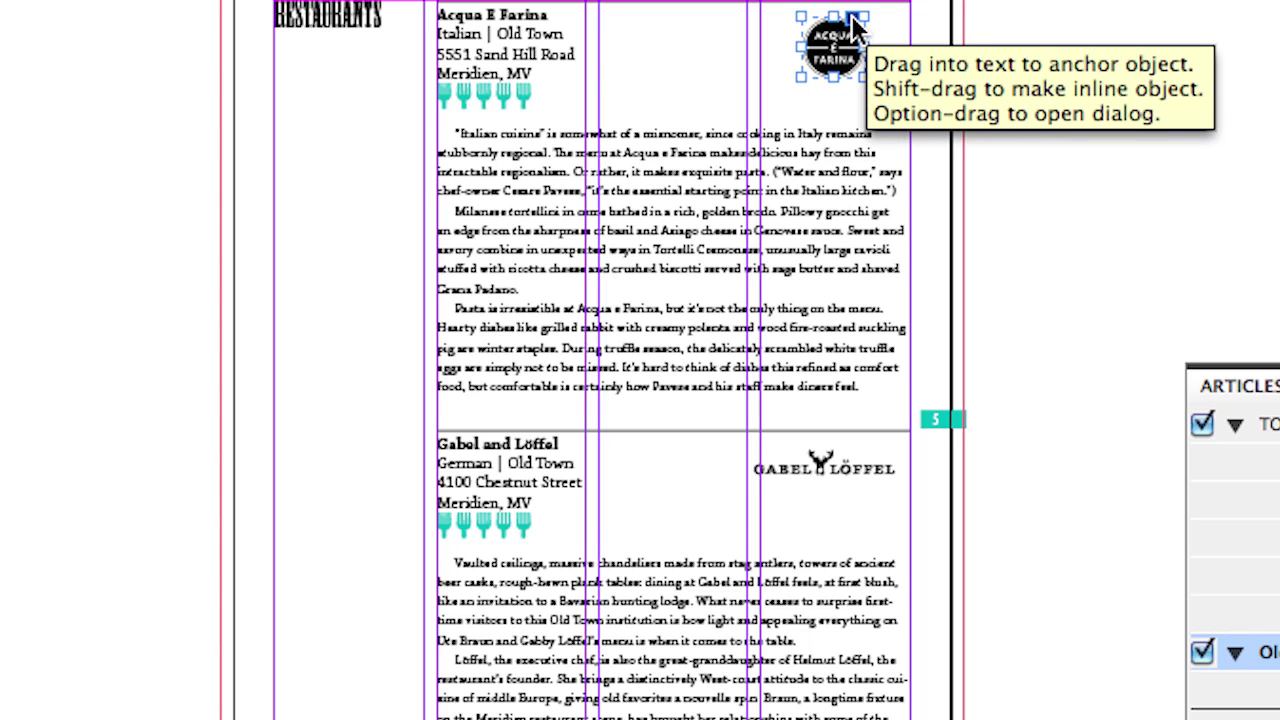
# Step: Drag the Acqua E Farina logo's anchor into the text right after the name 'Farina'
pyautogui.moveTo(852, 18); pyautogui.dragTo(716, 60)
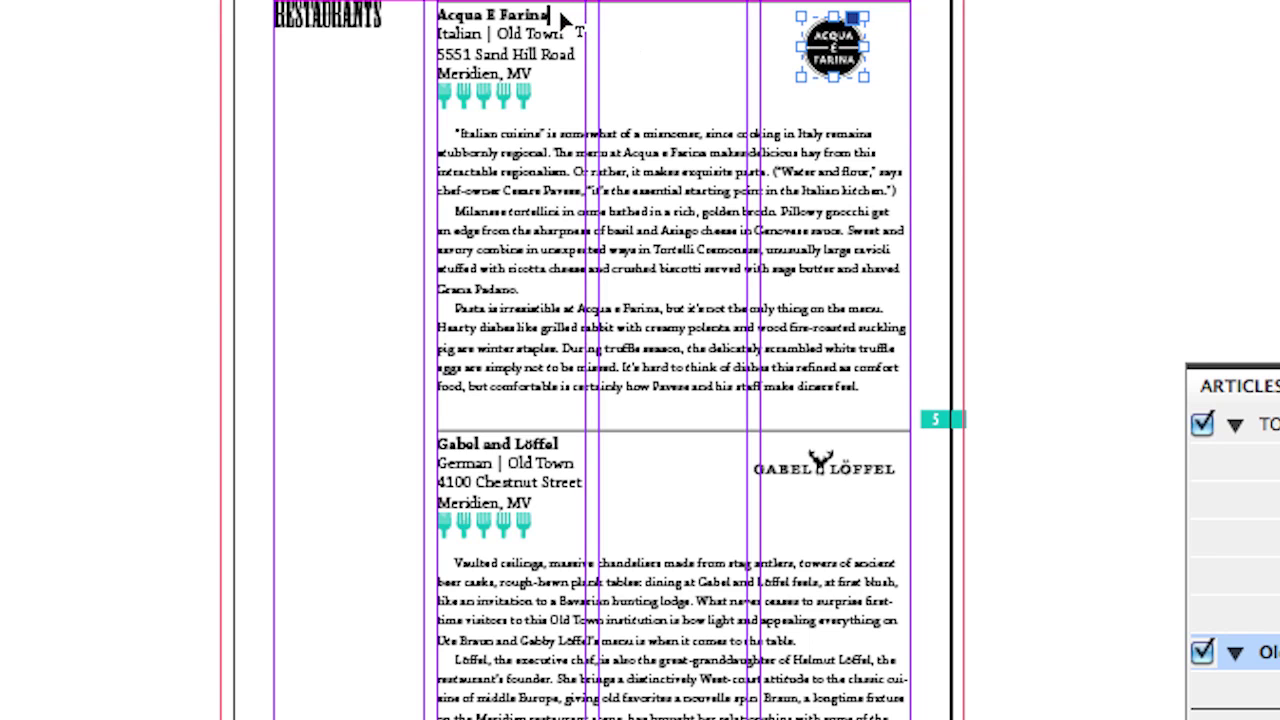
pyautogui.moveTo(562, 20); pyautogui.dragTo(562, 21)
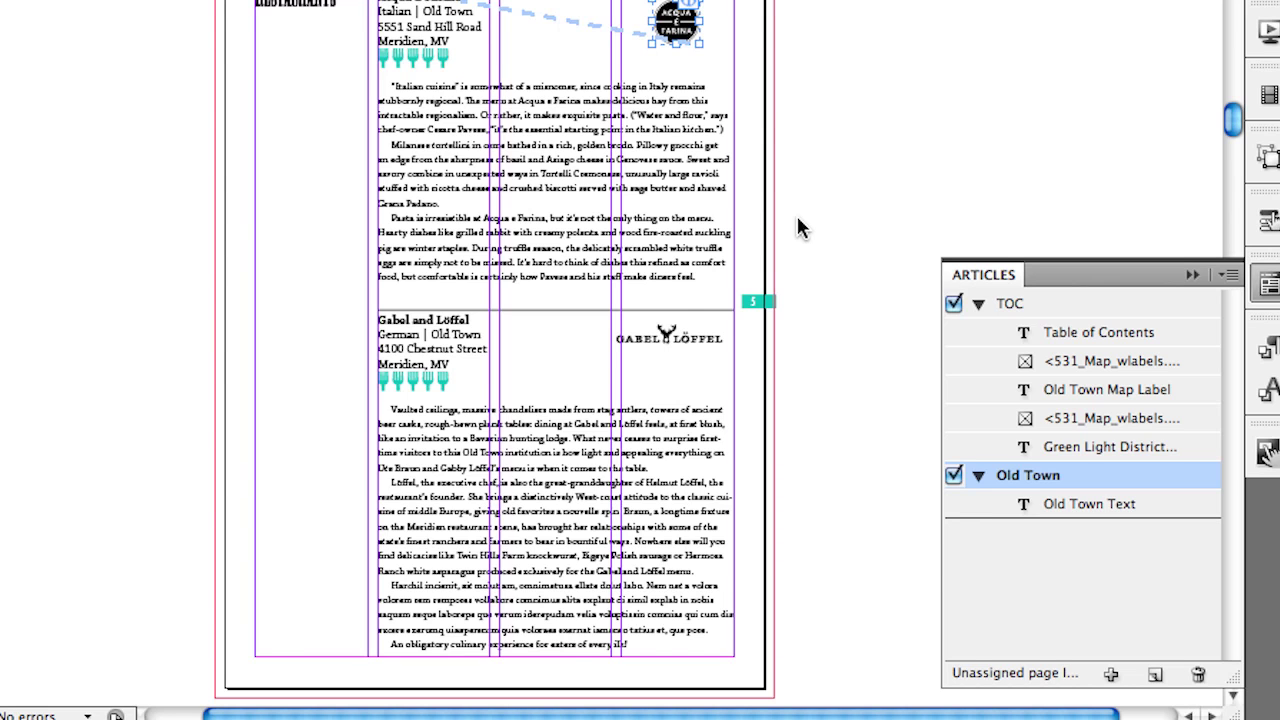
# Step: Anchor the photos frame at the bottom of page 3 into the Lining Coast Avenue paragraph
pyautogui.scroll(-10, 798, 226)
pyautogui.scroll(8, 797, 226)
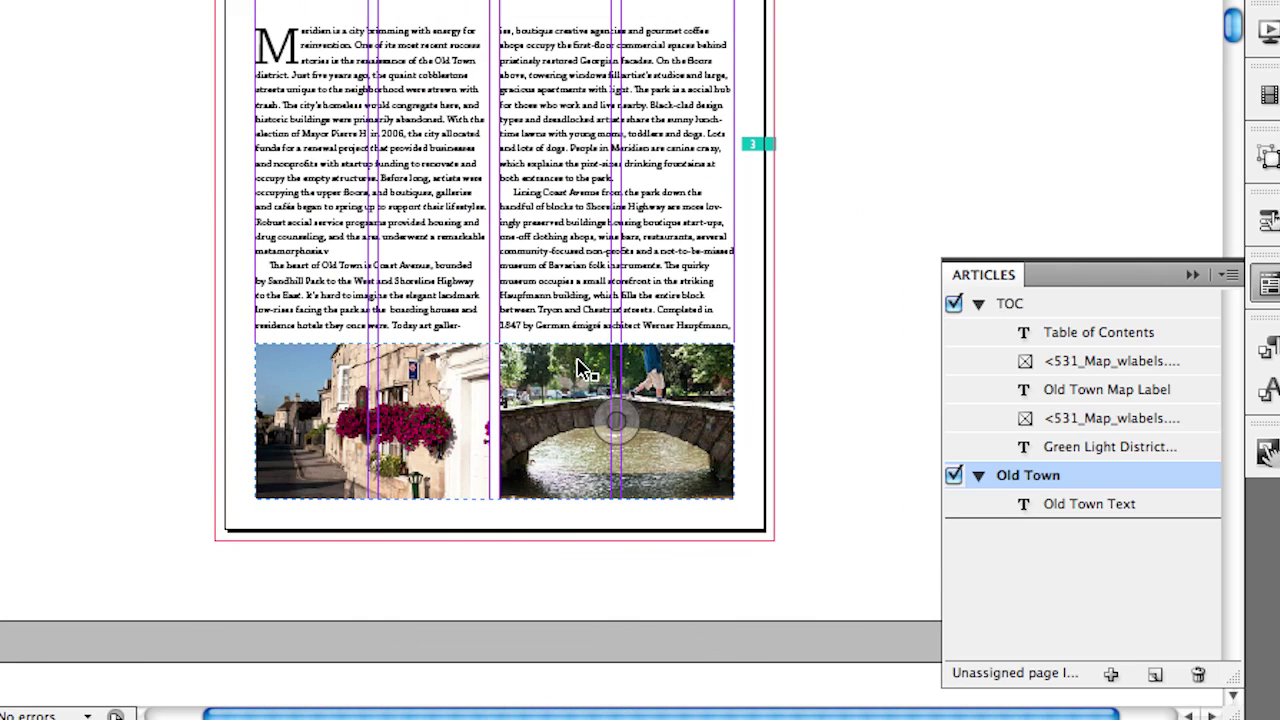
pyautogui.click(580, 368)
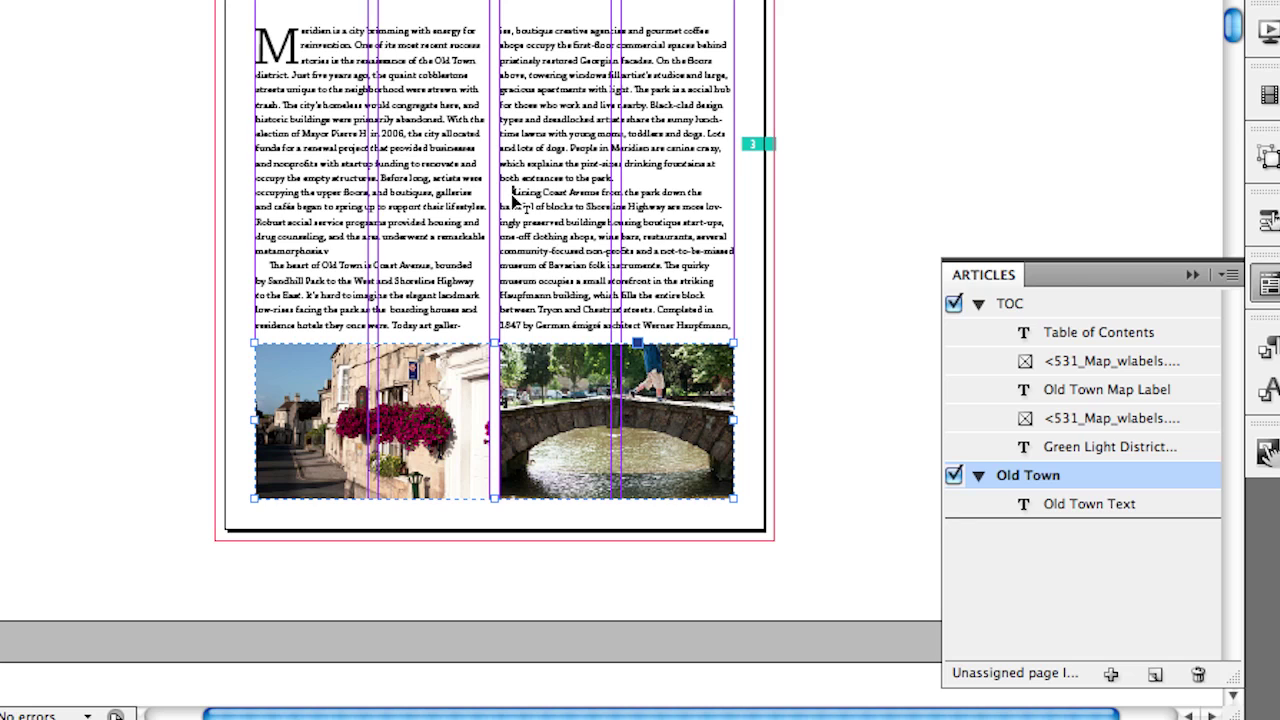
pyautogui.moveTo(512, 196); pyautogui.dragTo(514, 200)
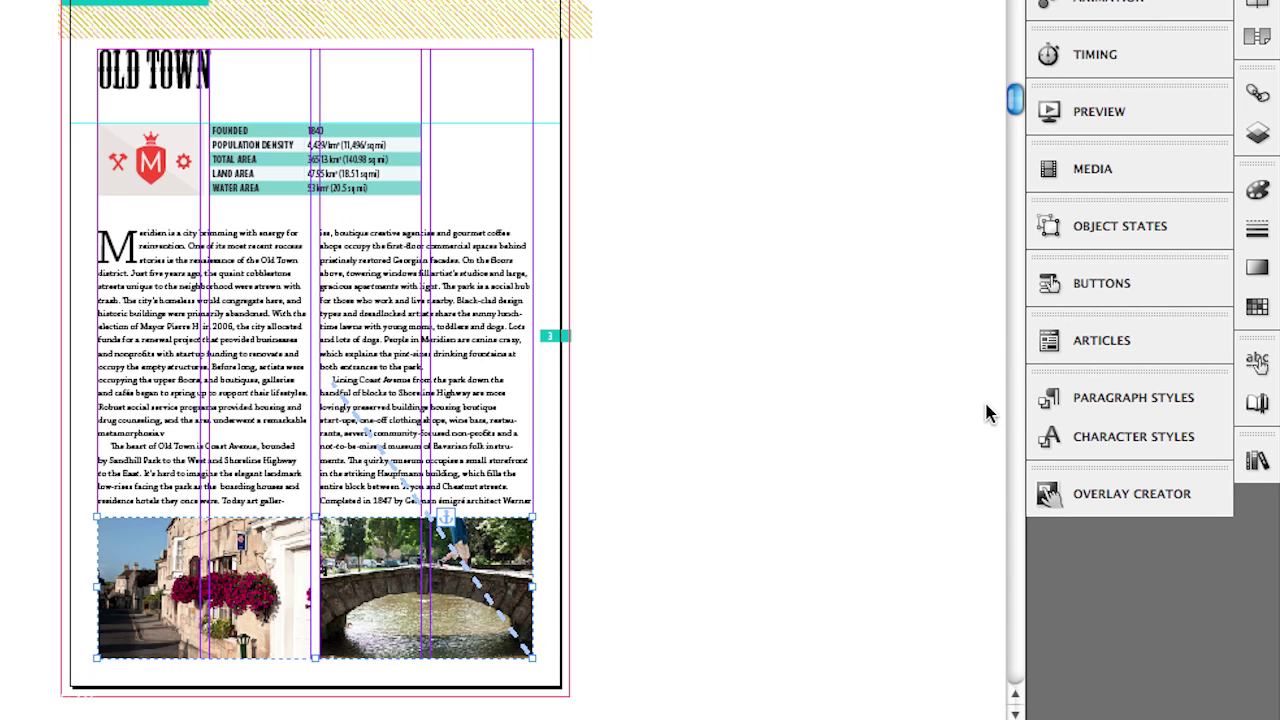
# Step: Set the Header paragraph style's EPUB and HTML export tag to h1
pyautogui.click(1068, 405)
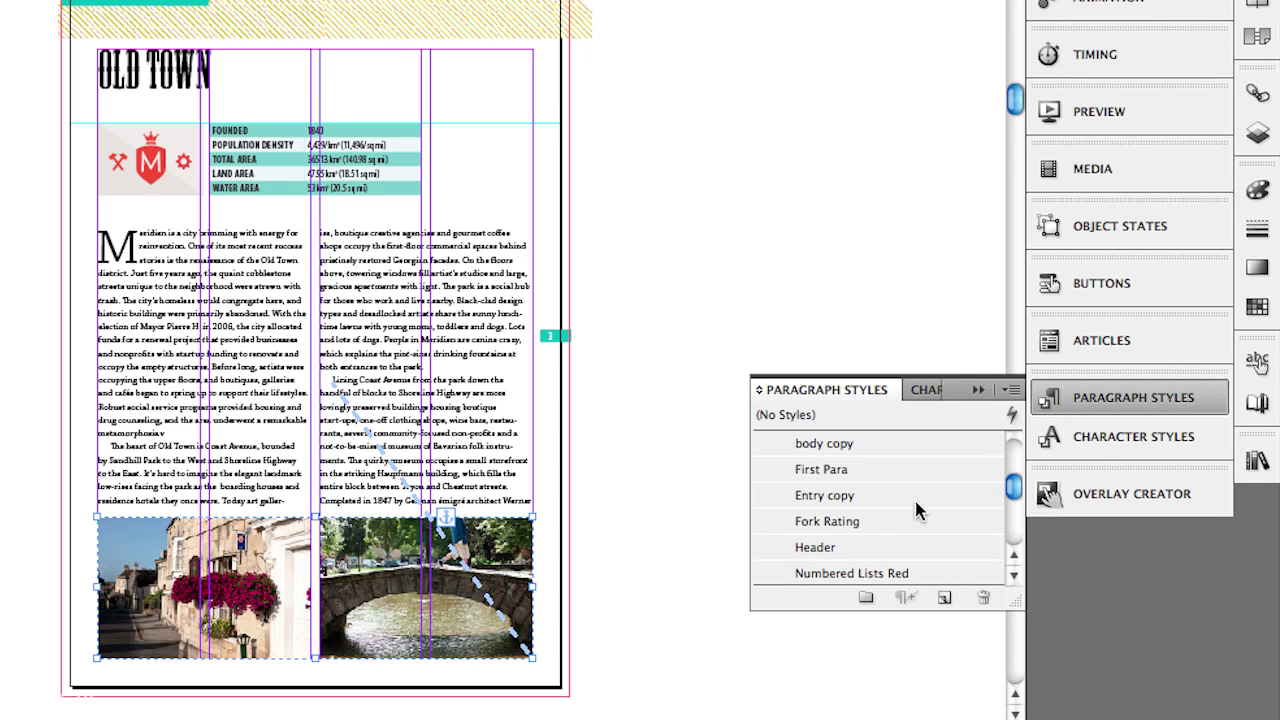
pyautogui.doubleClick(830, 549)
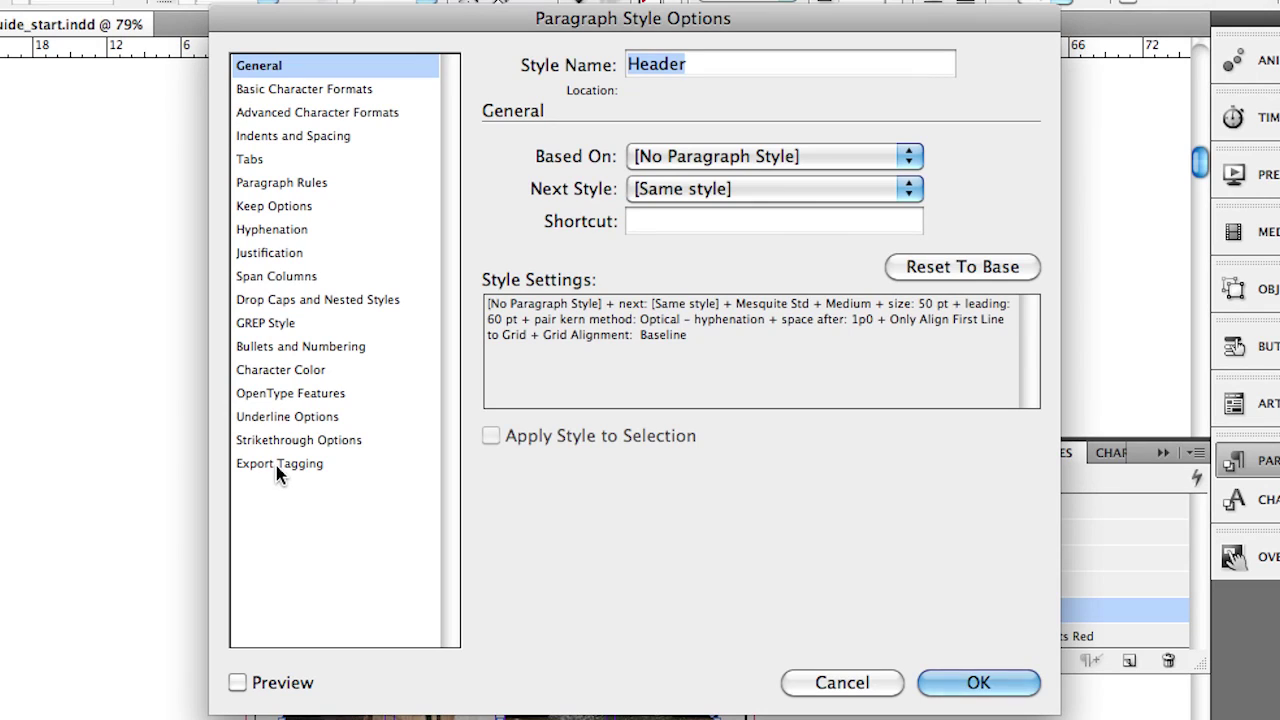
pyautogui.click(278, 464)
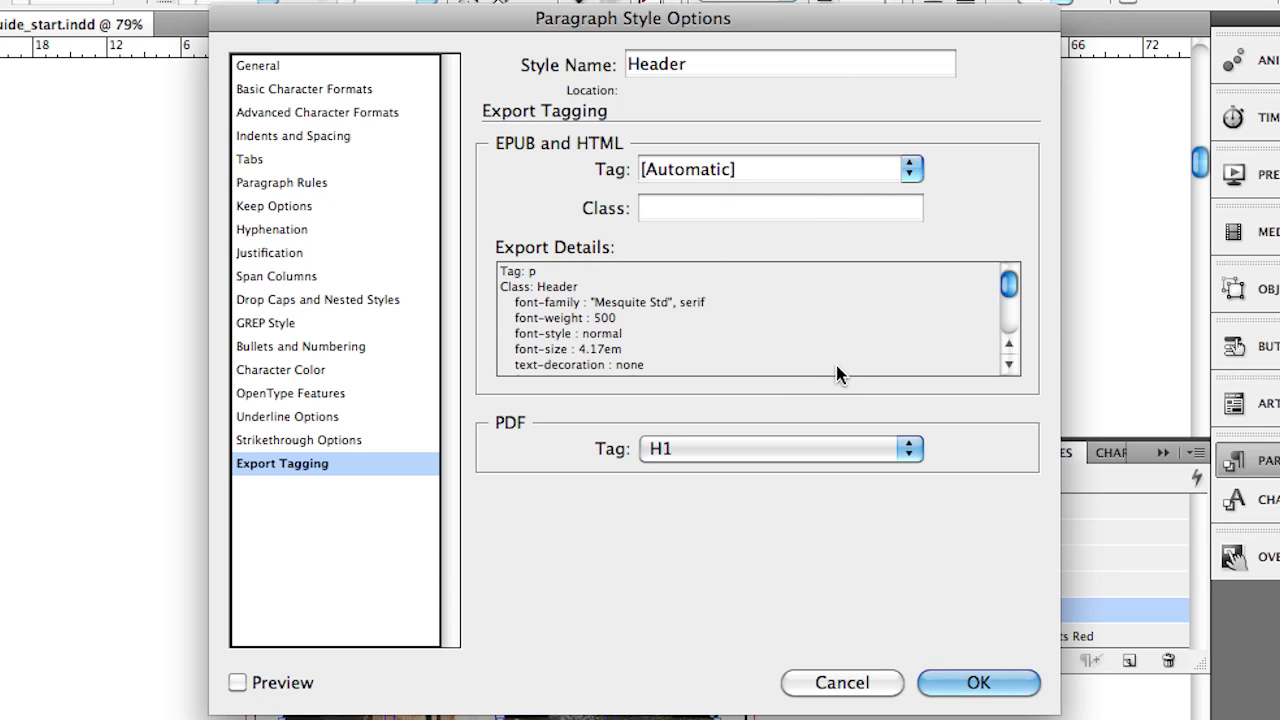
pyautogui.click(908, 166)
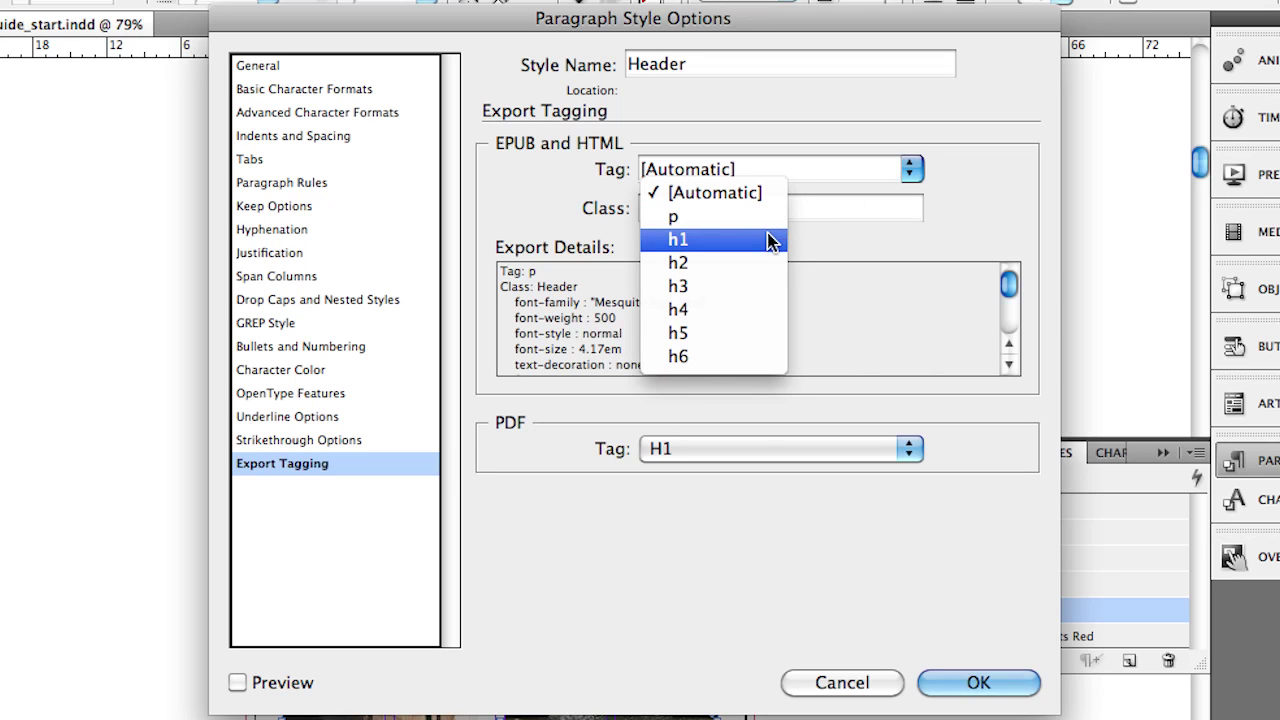
pyautogui.click(708, 245)
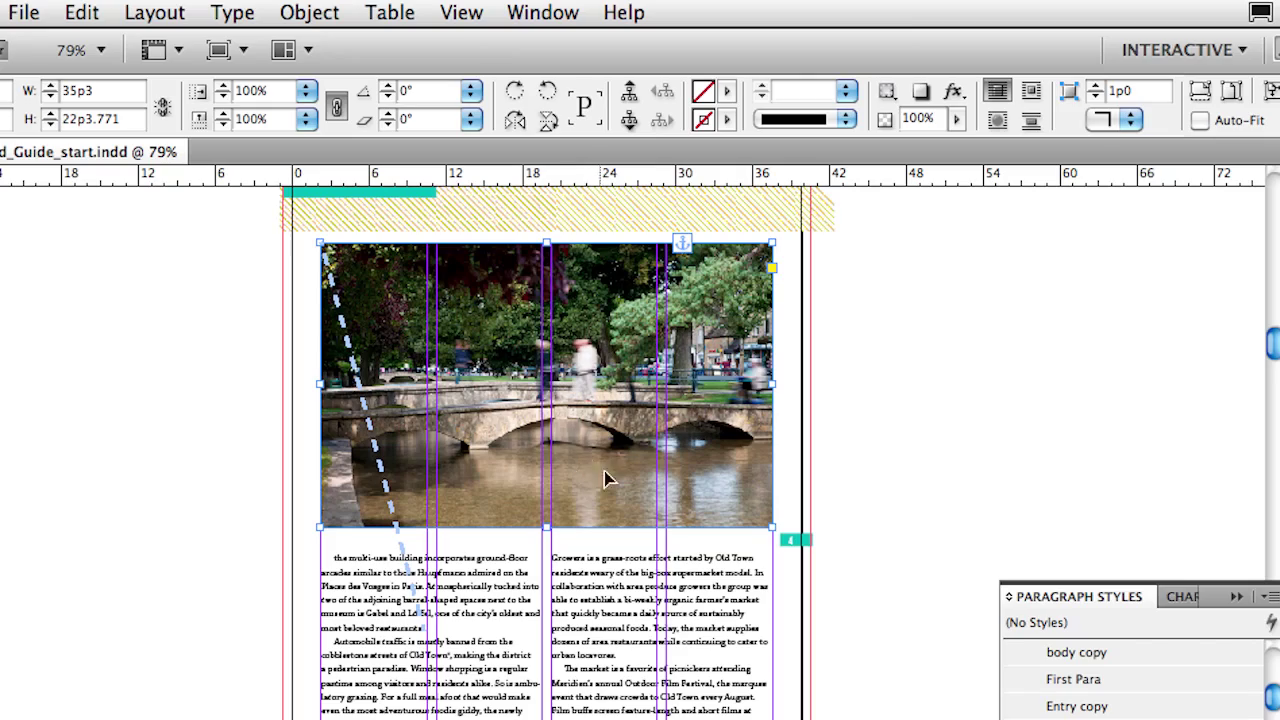
# Step: In the bridge photo's Object Export Options, enable Custom Rasterization at 150 ppi, relative to page width
pyautogui.click(310, 12)
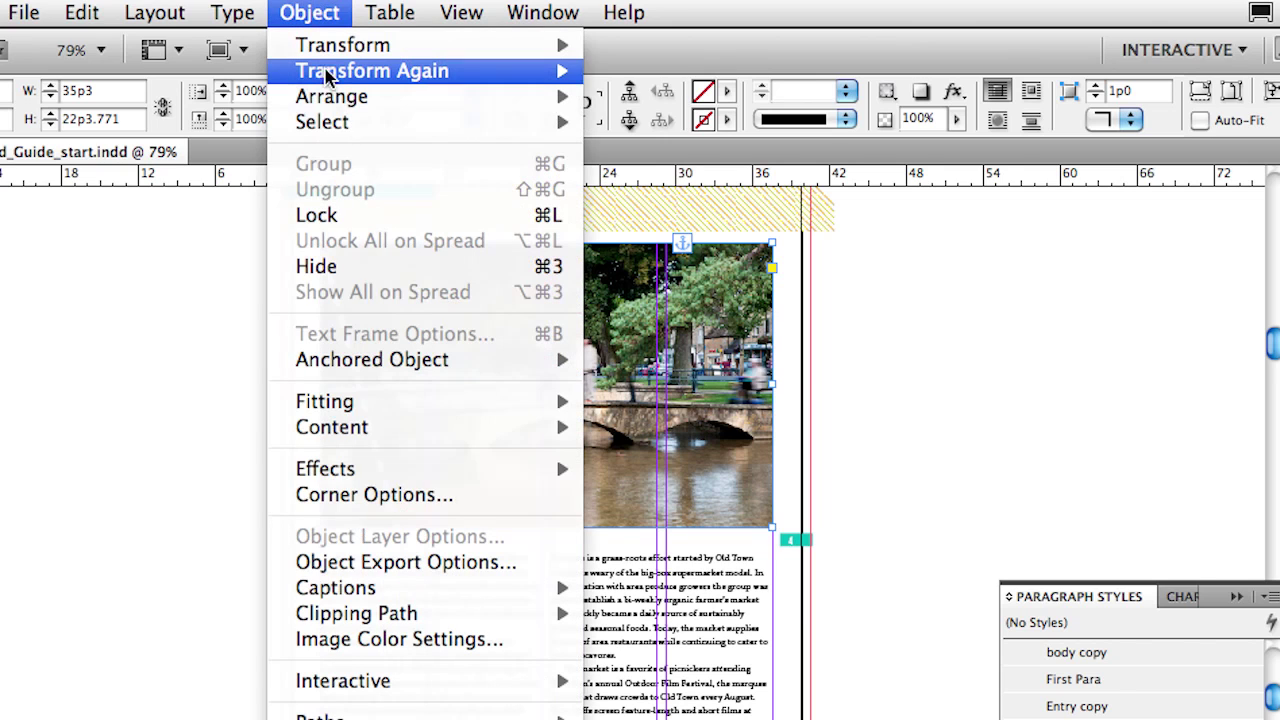
pyautogui.moveTo(328, 80)
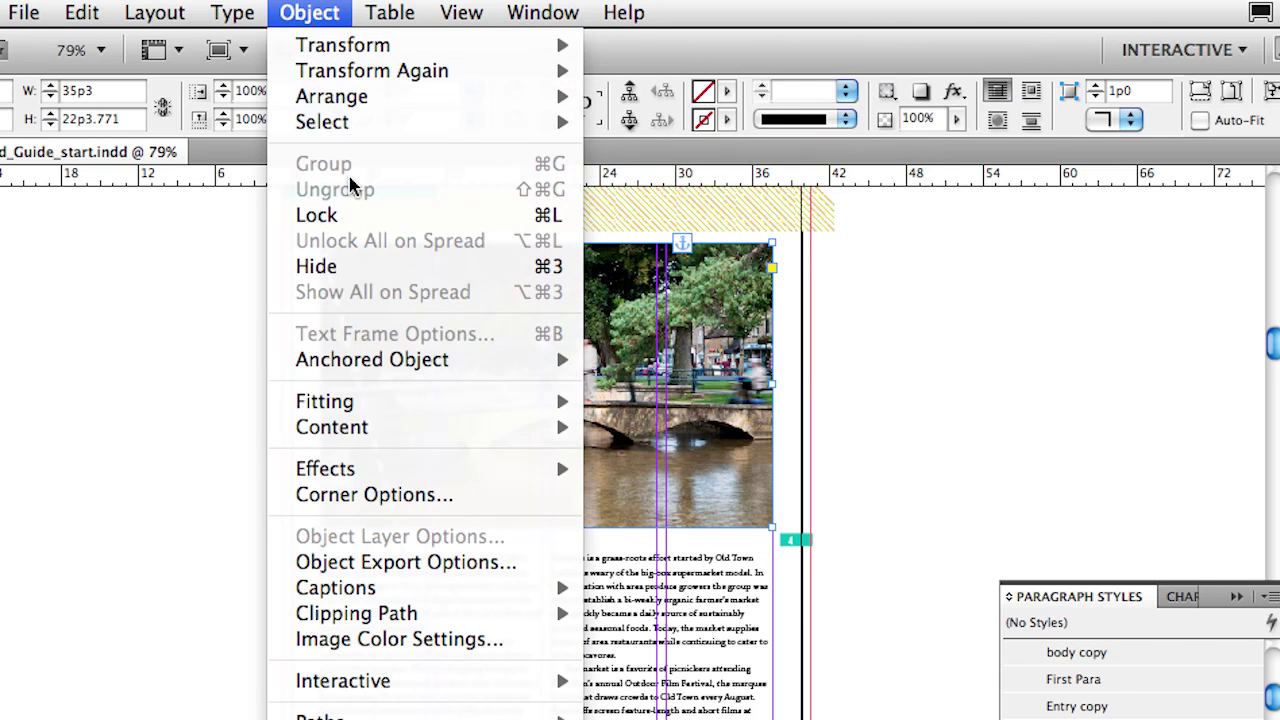
pyautogui.click(451, 567)
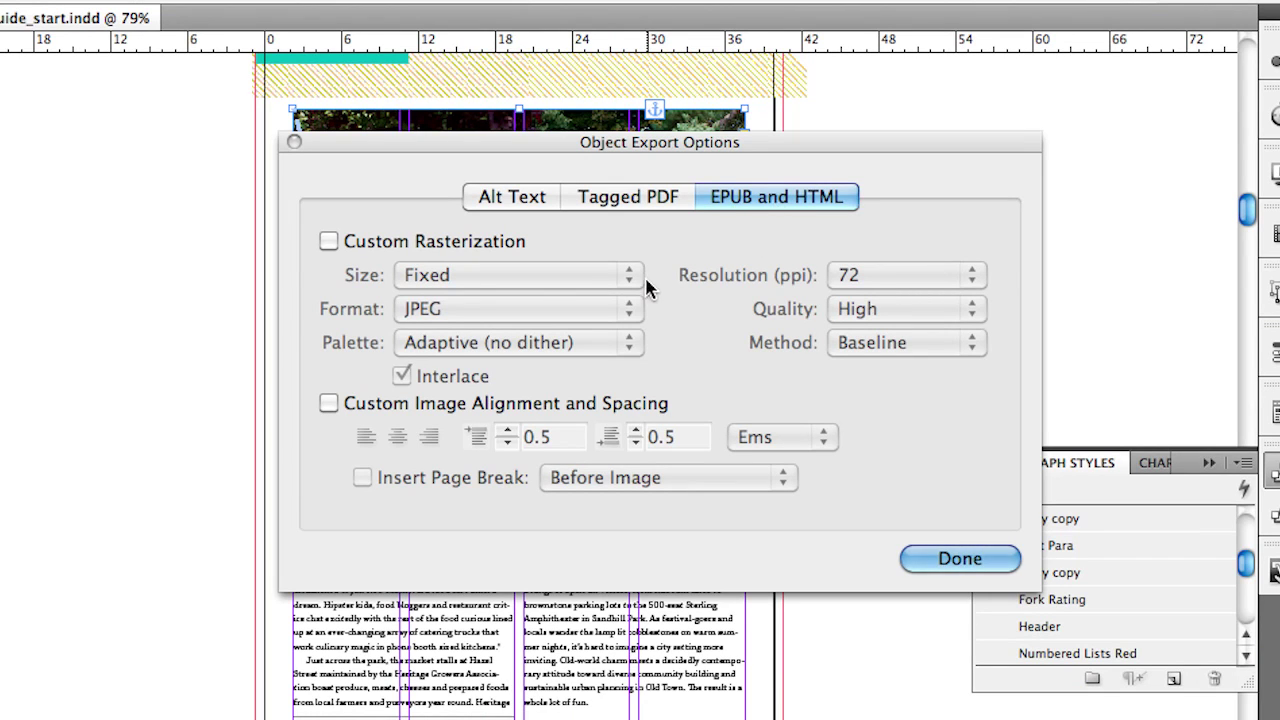
pyautogui.click(435, 252)
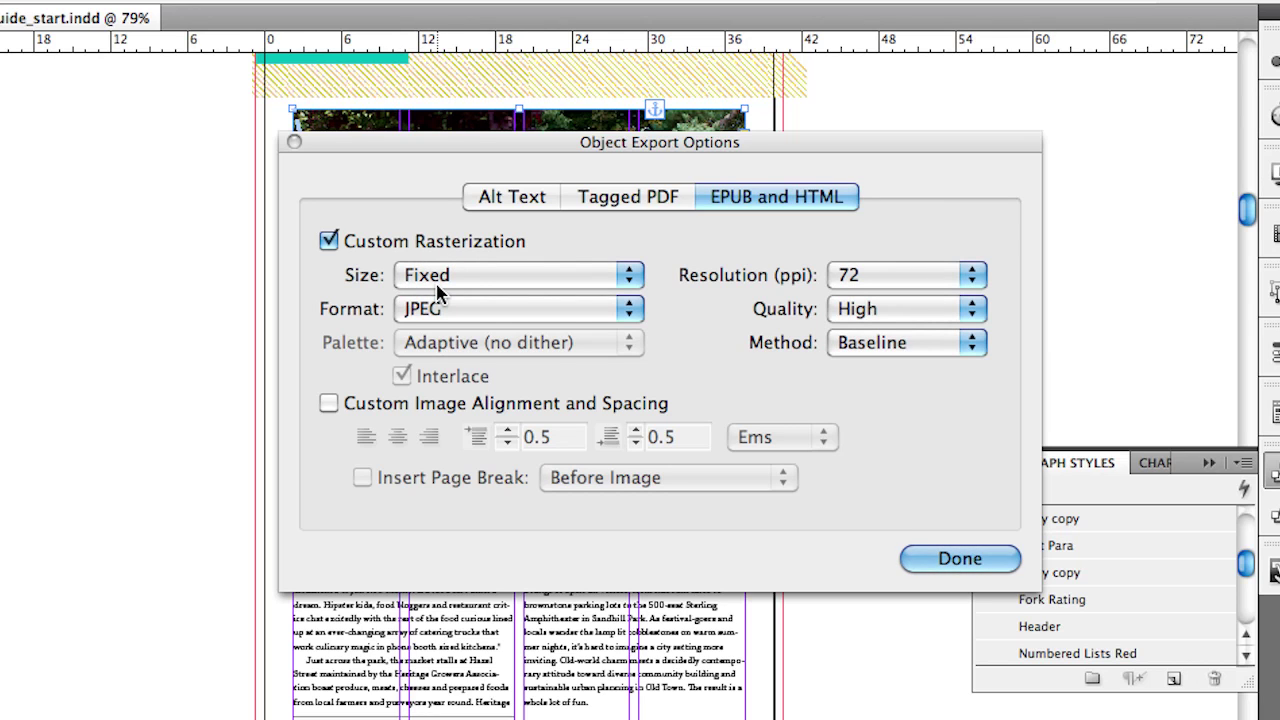
pyautogui.click(446, 282)
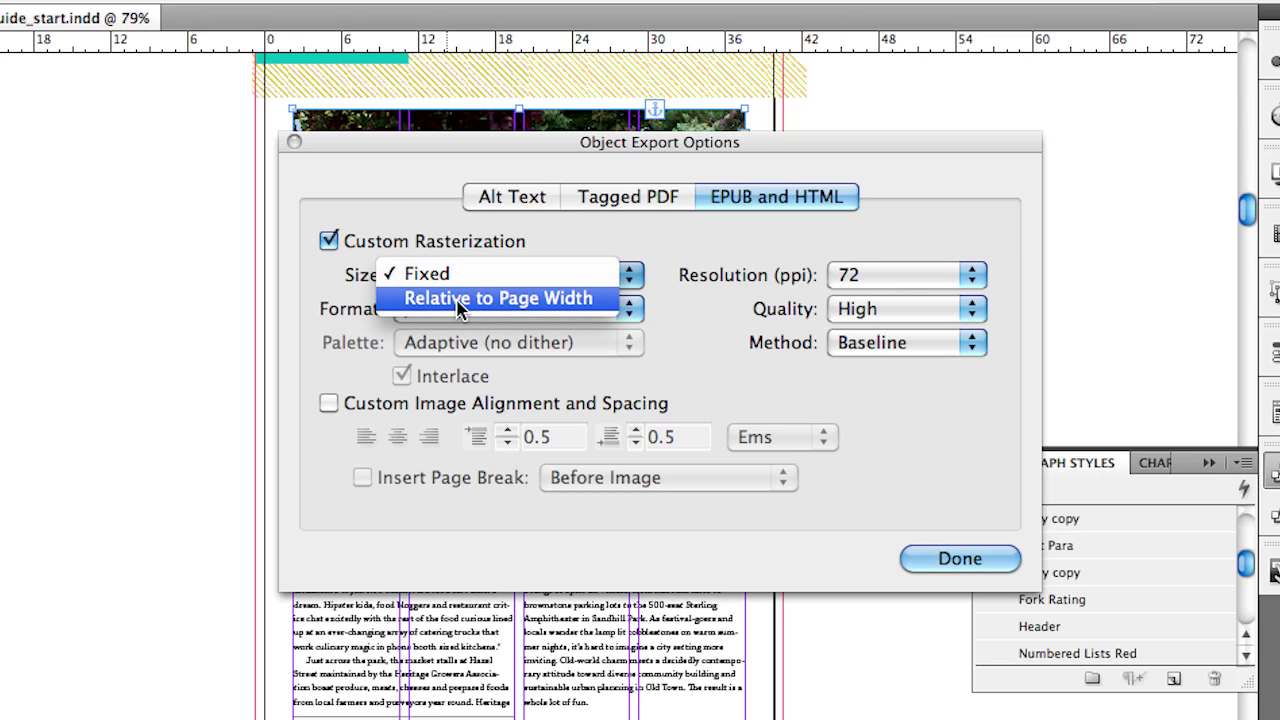
pyautogui.click(459, 300)
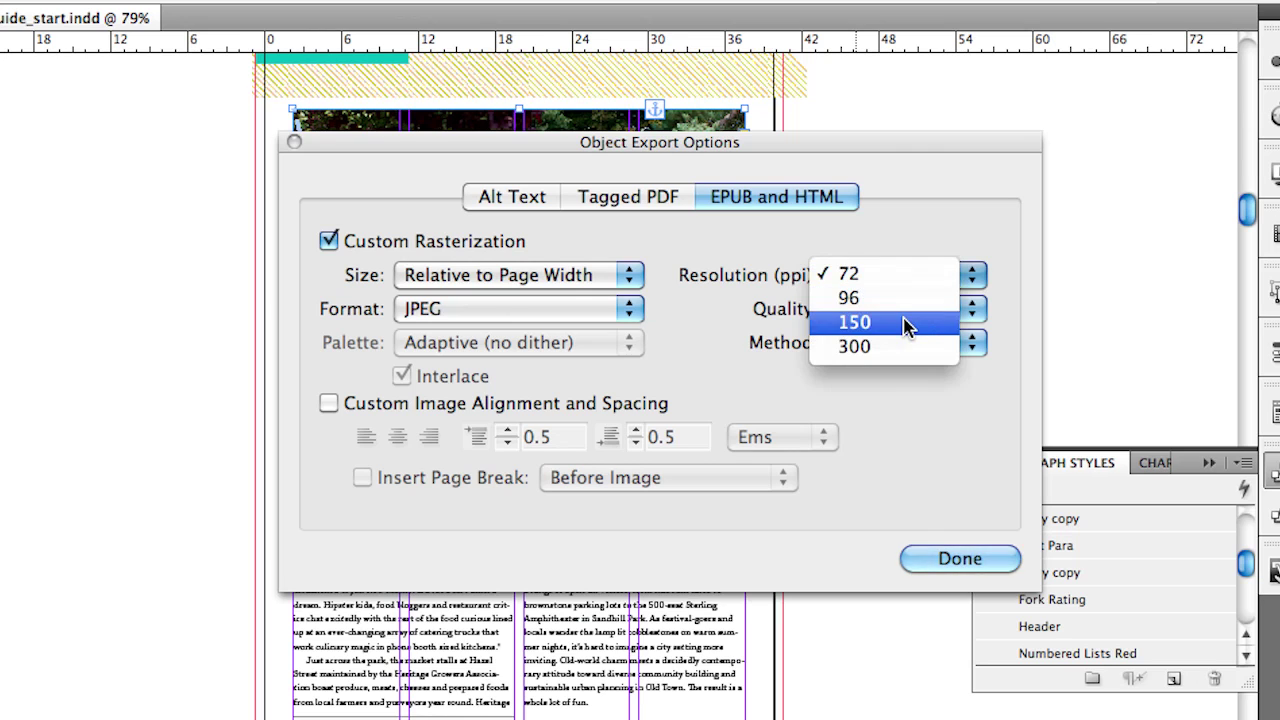
pyautogui.click(905, 327)
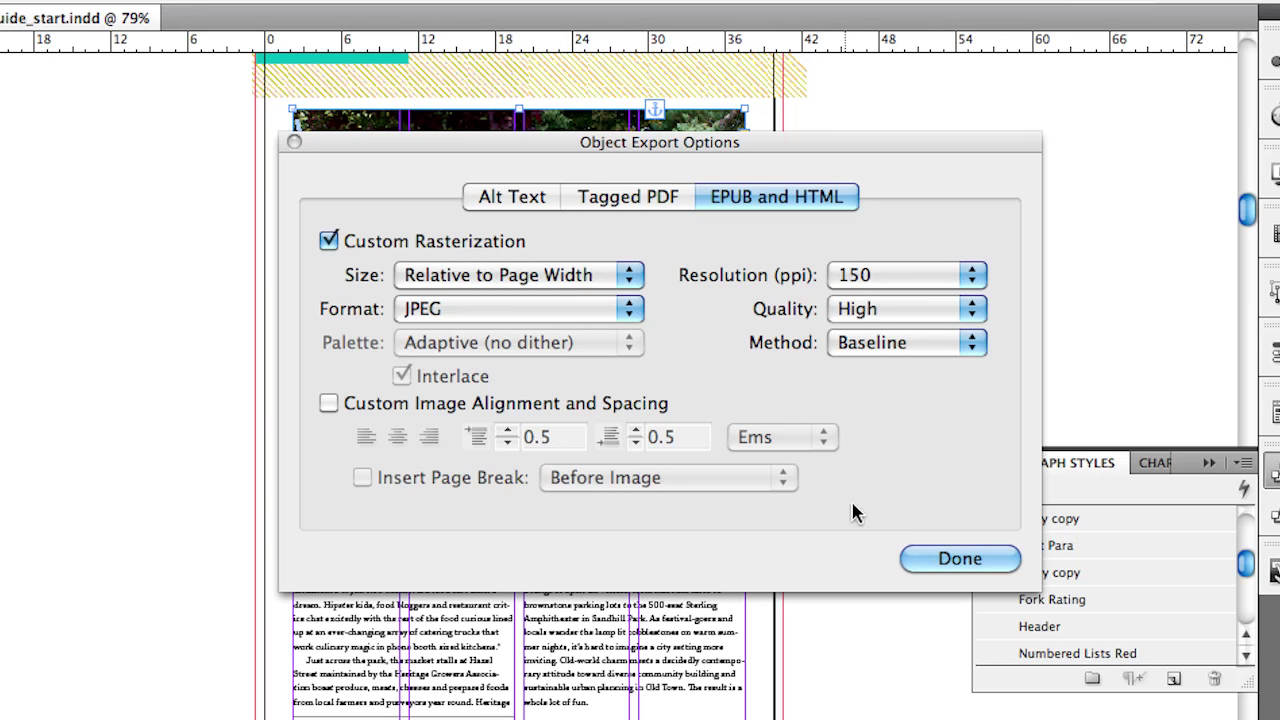
pyautogui.click(928, 562)
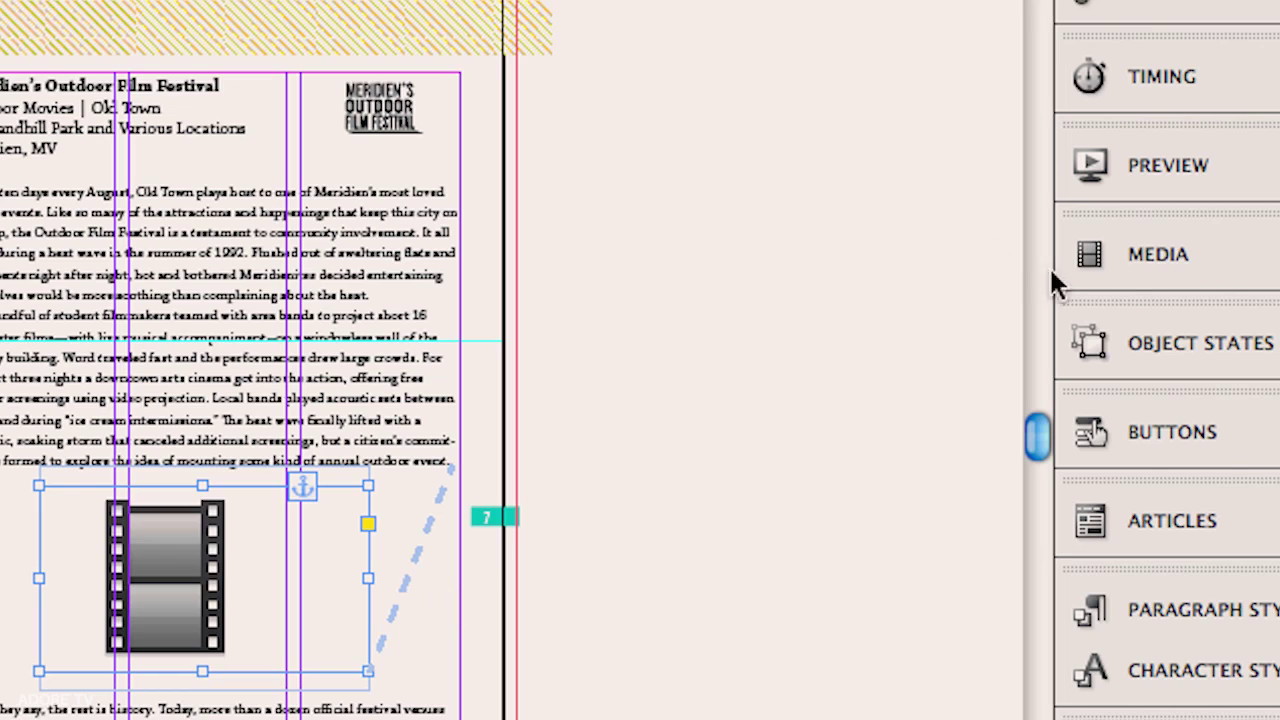
pyautogui.click(1104, 258)
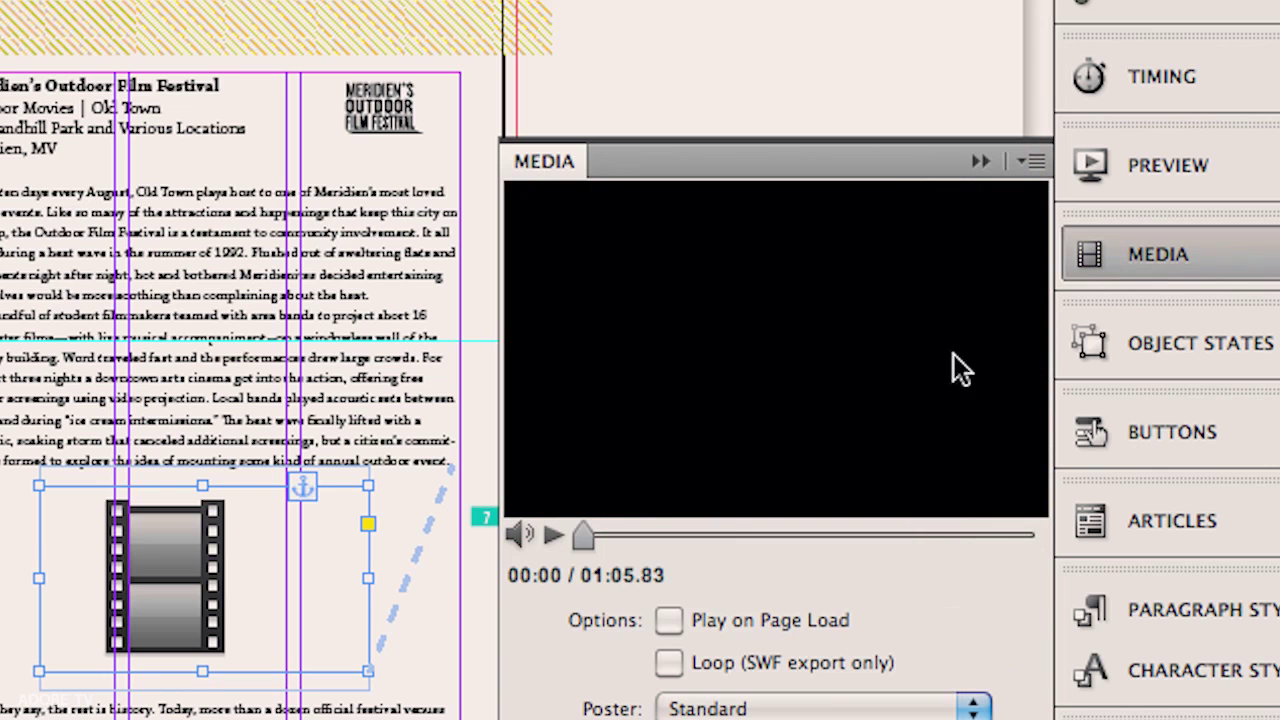
pyautogui.click(550, 535)
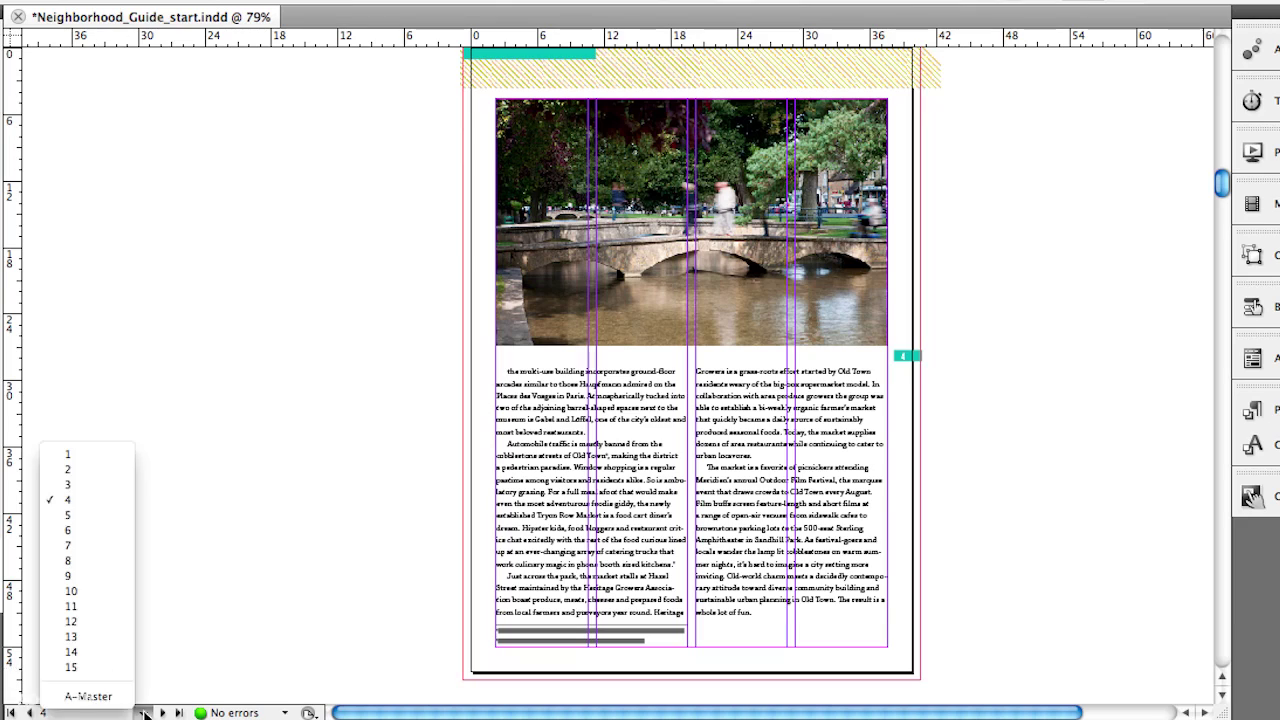
# Step: Pause the page 7 festival video on a forest frame and make it the poster, keeping SkinOverAll controls
pyautogui.click(76, 546)
pyautogui.click(720, 408)
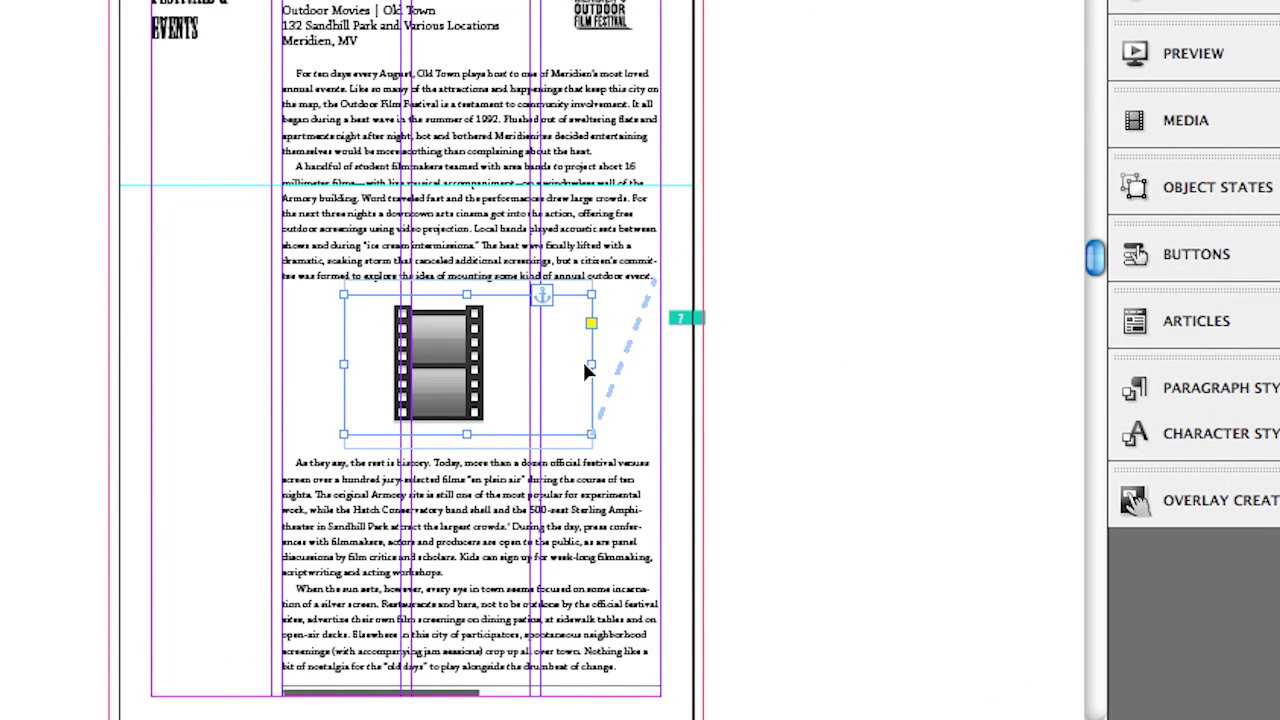
pyautogui.click(1150, 126)
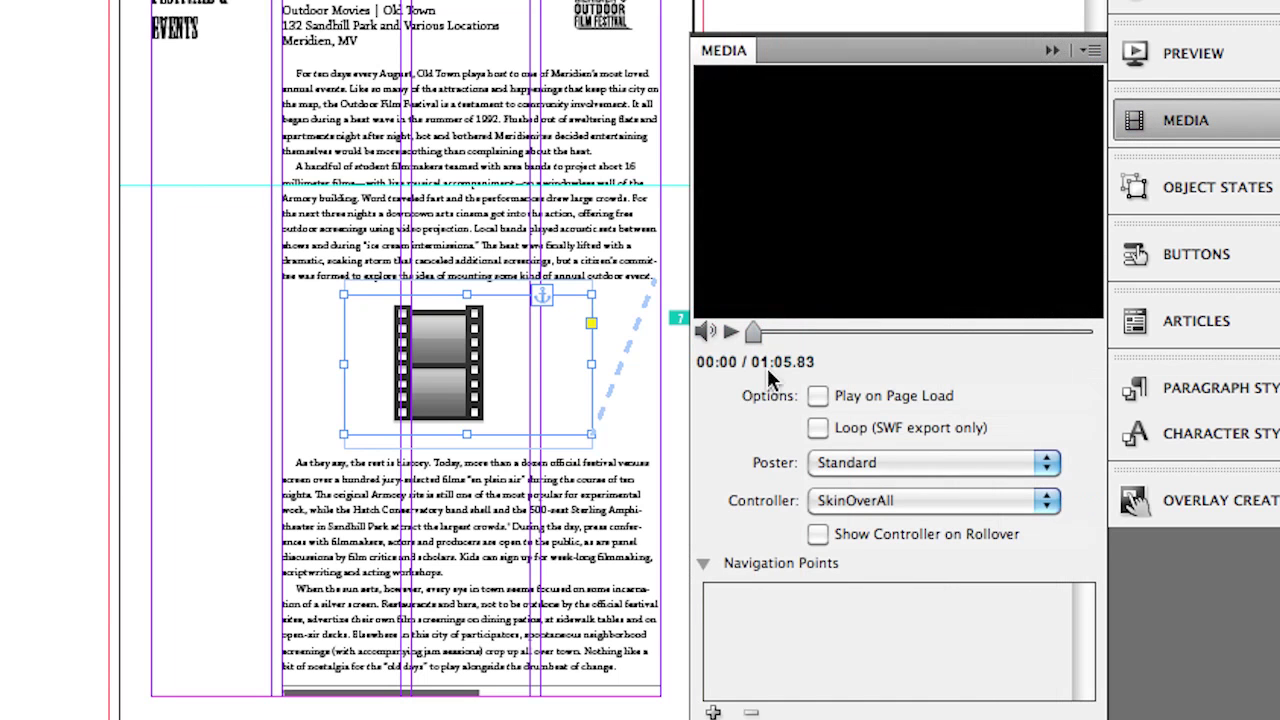
pyautogui.click(729, 333)
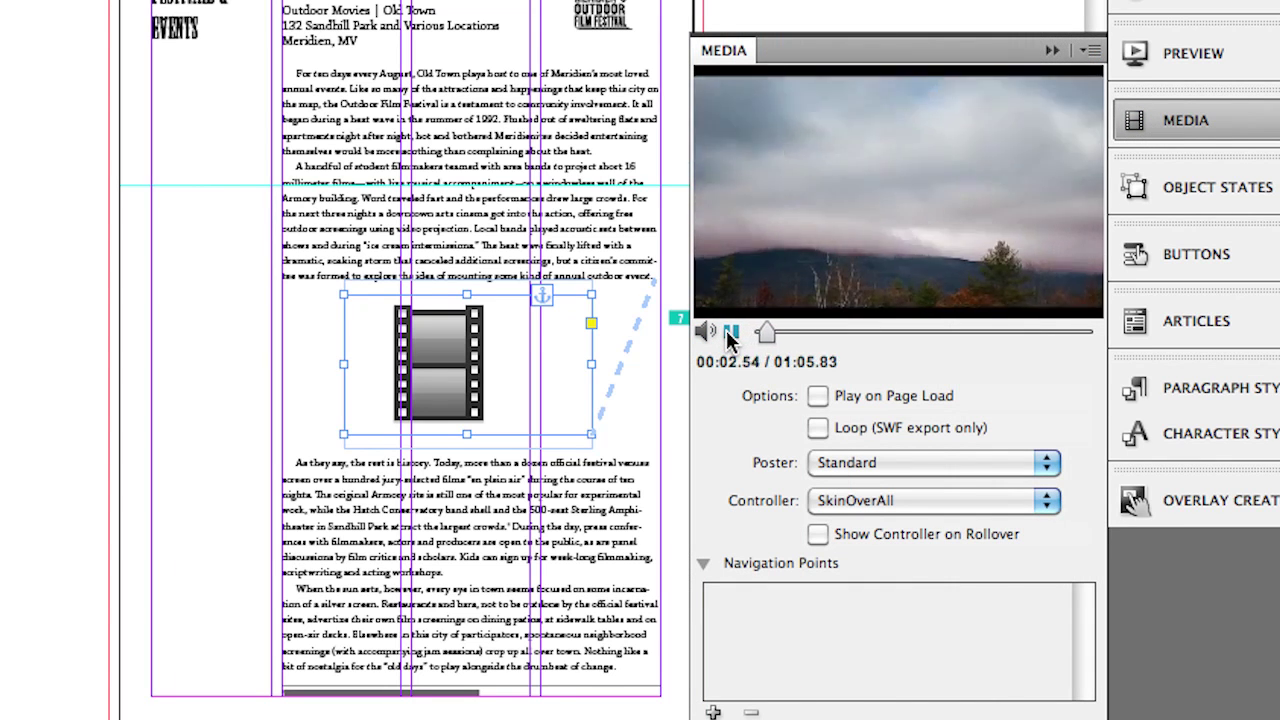
pyautogui.click(729, 333)
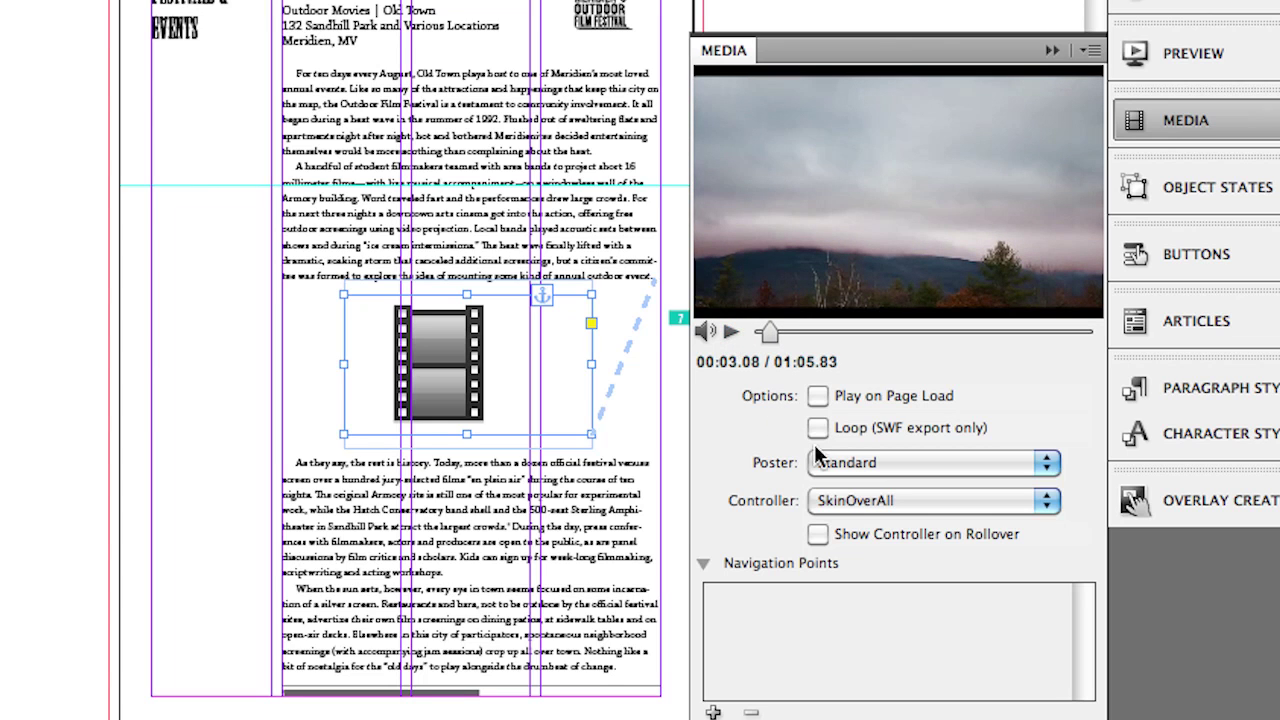
pyautogui.click(846, 466)
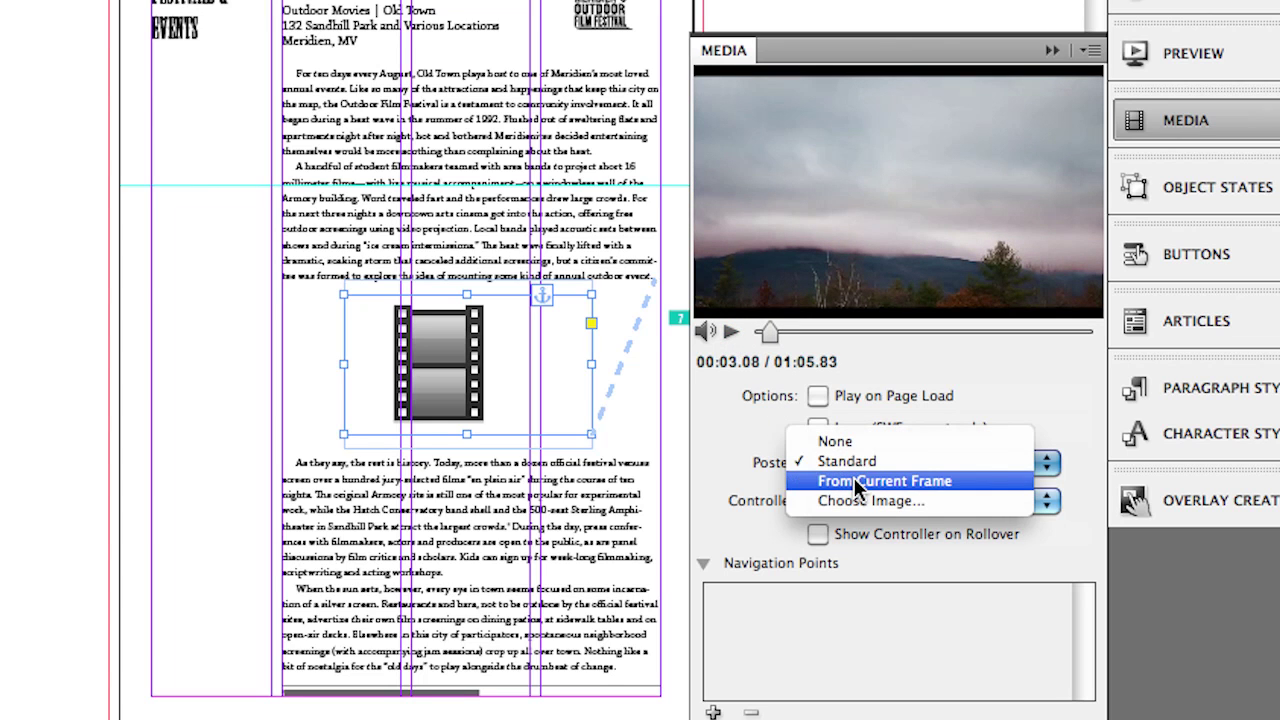
pyautogui.click(856, 483)
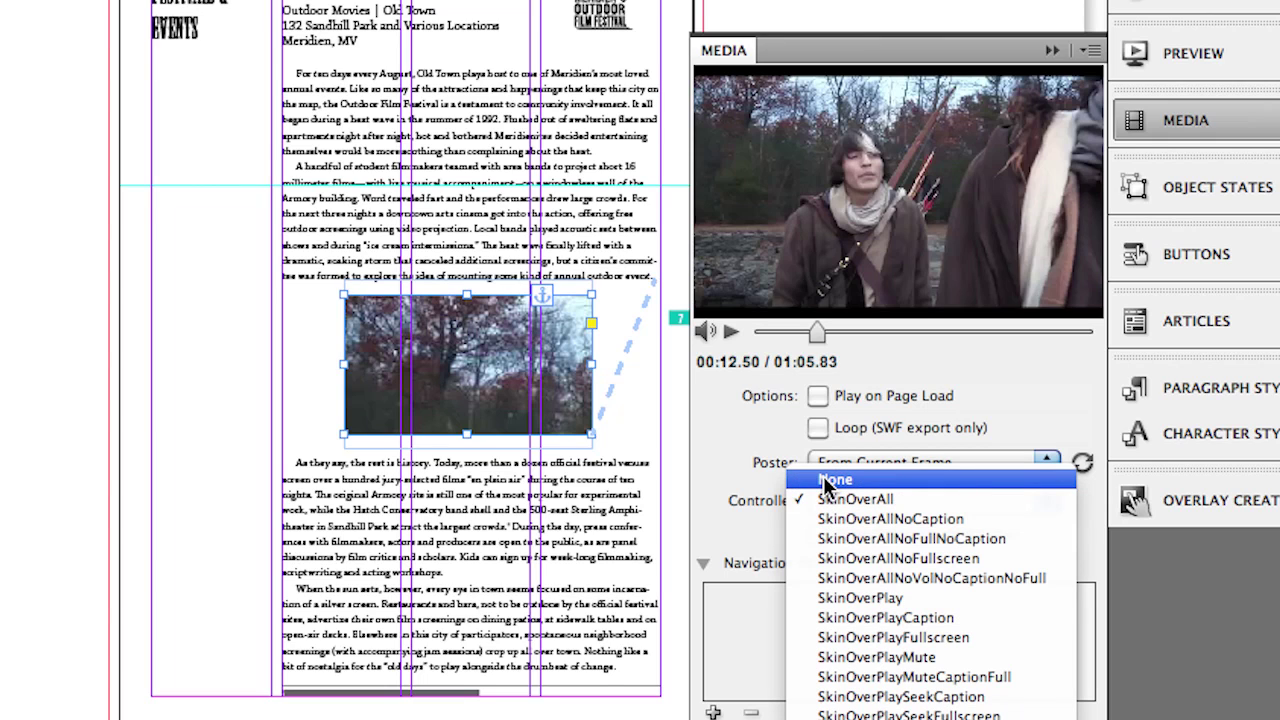
pyautogui.click(829, 502)
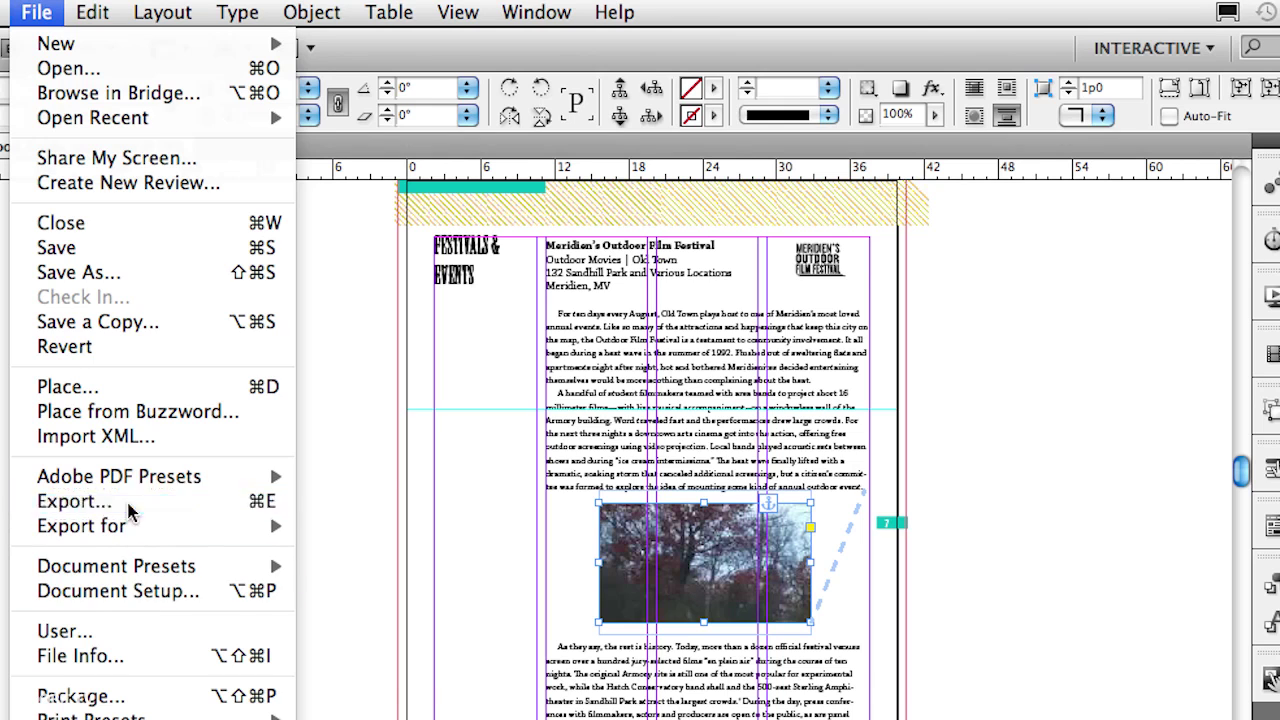
# Step: Export the guide as EPUB to Neighborhood_Guide_start.epub on the Desktop, replacing the existing file
pyautogui.click(130, 510)
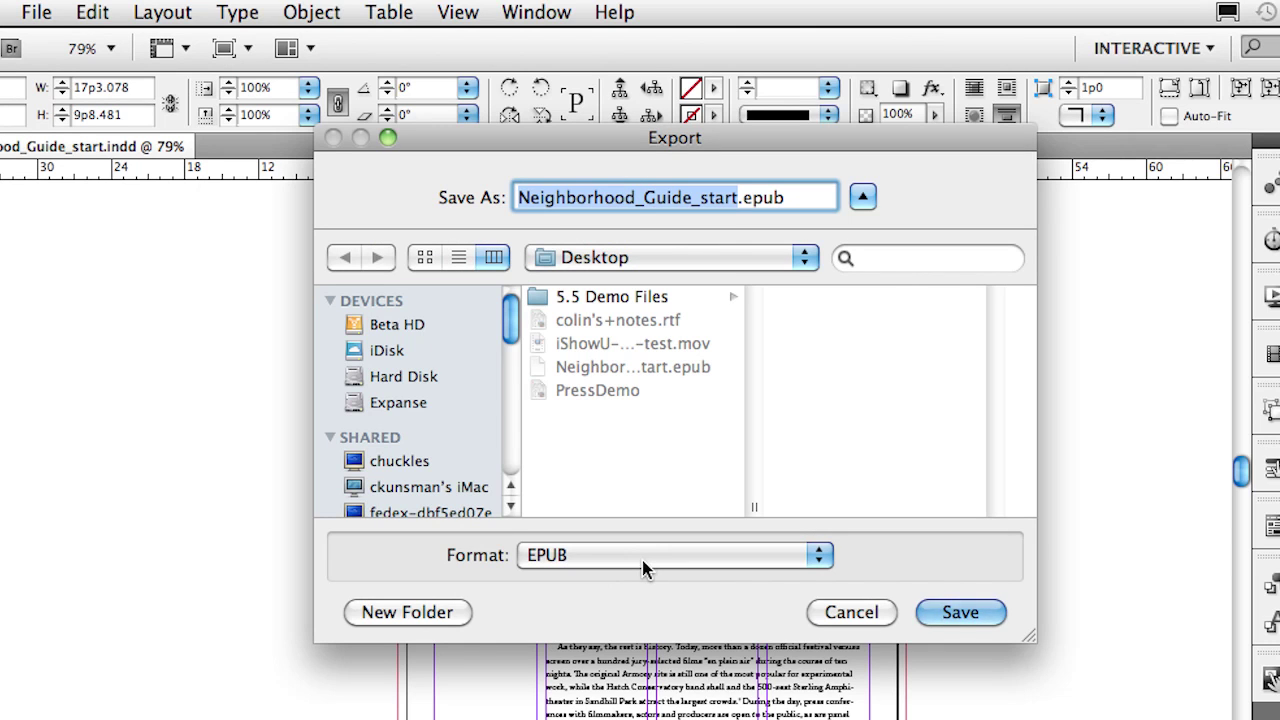
pyautogui.click(952, 614)
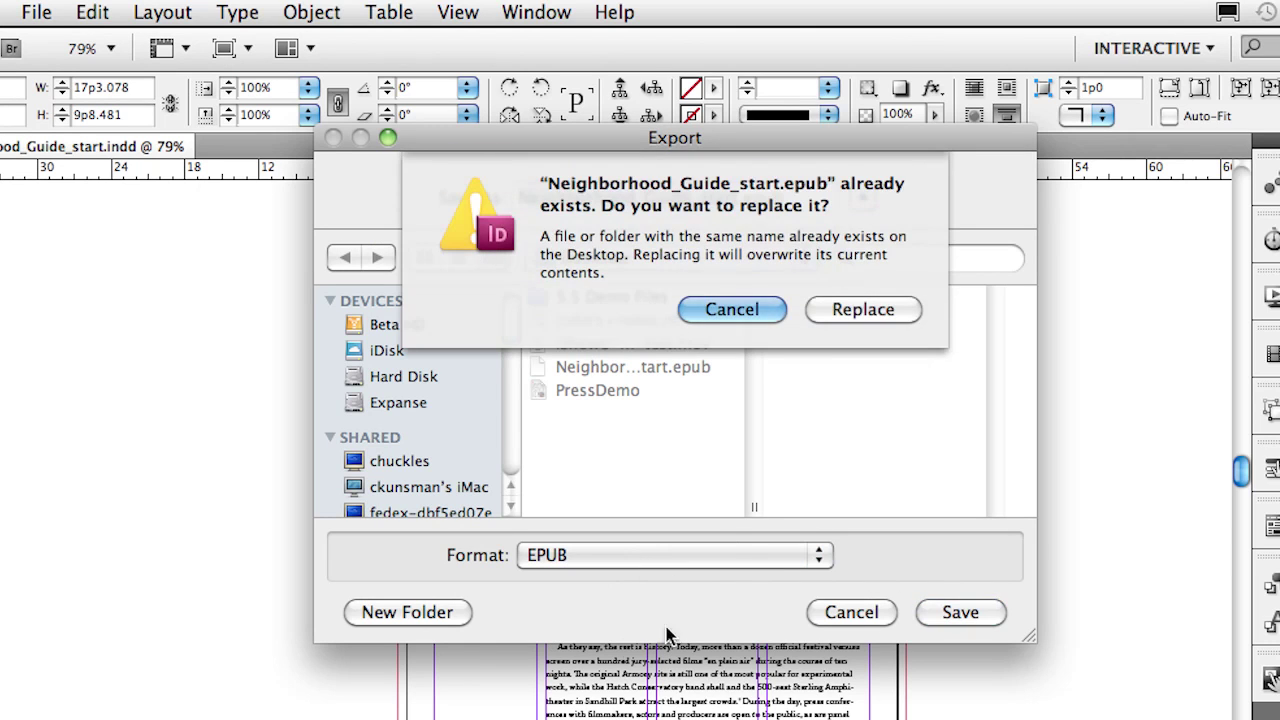
pyautogui.click(862, 310)
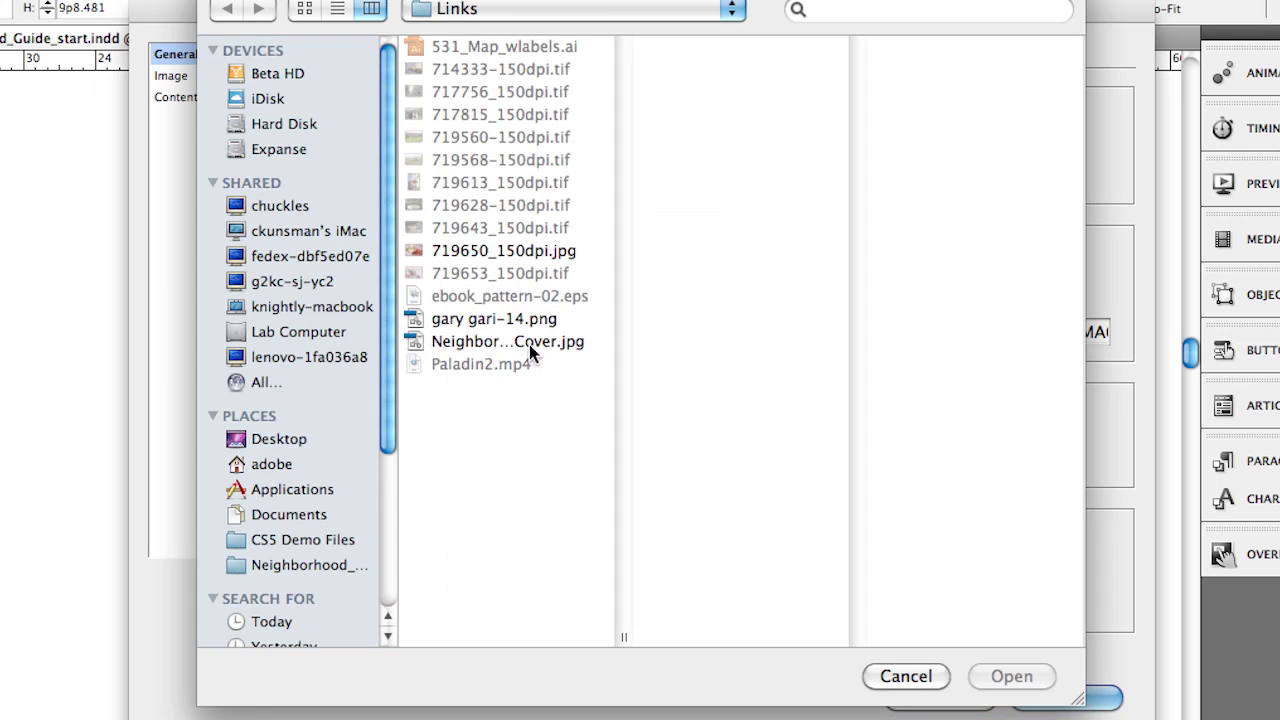
# Step: Choose NeighborhoodGuideCover.jpg from the Links folder as the EPUB cover image
pyautogui.click(520, 343)
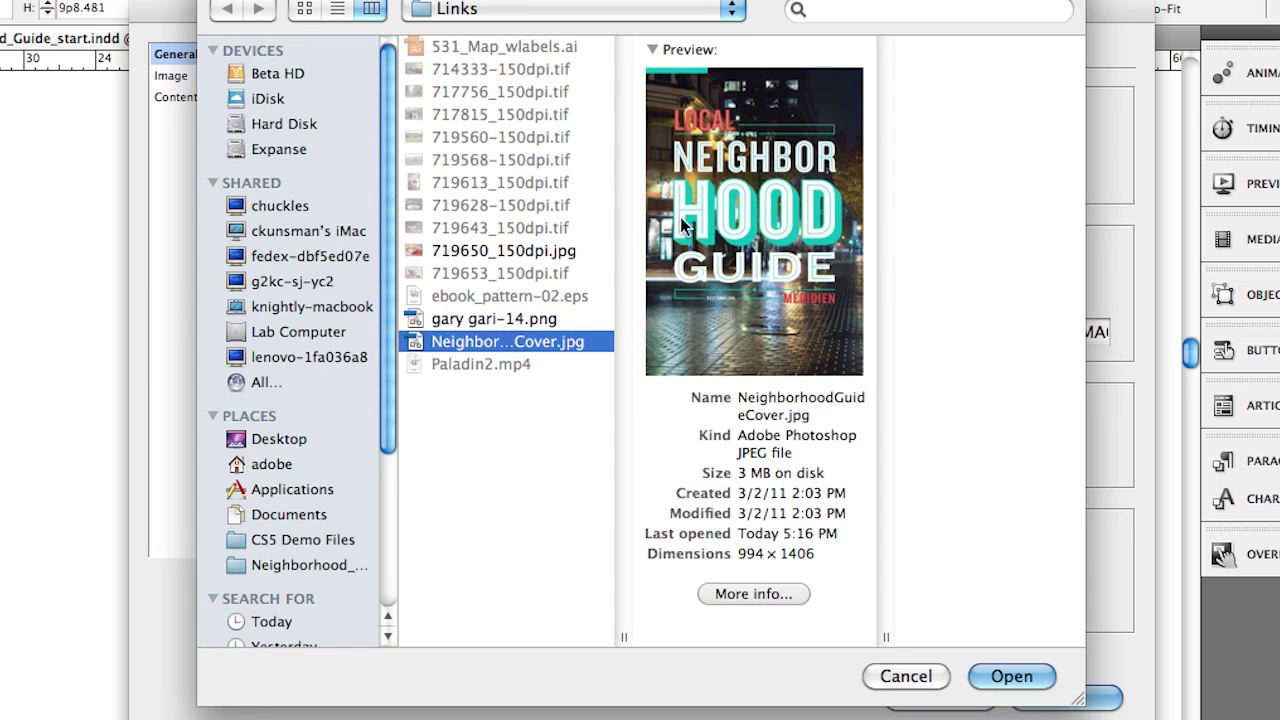
pyautogui.click(1015, 676)
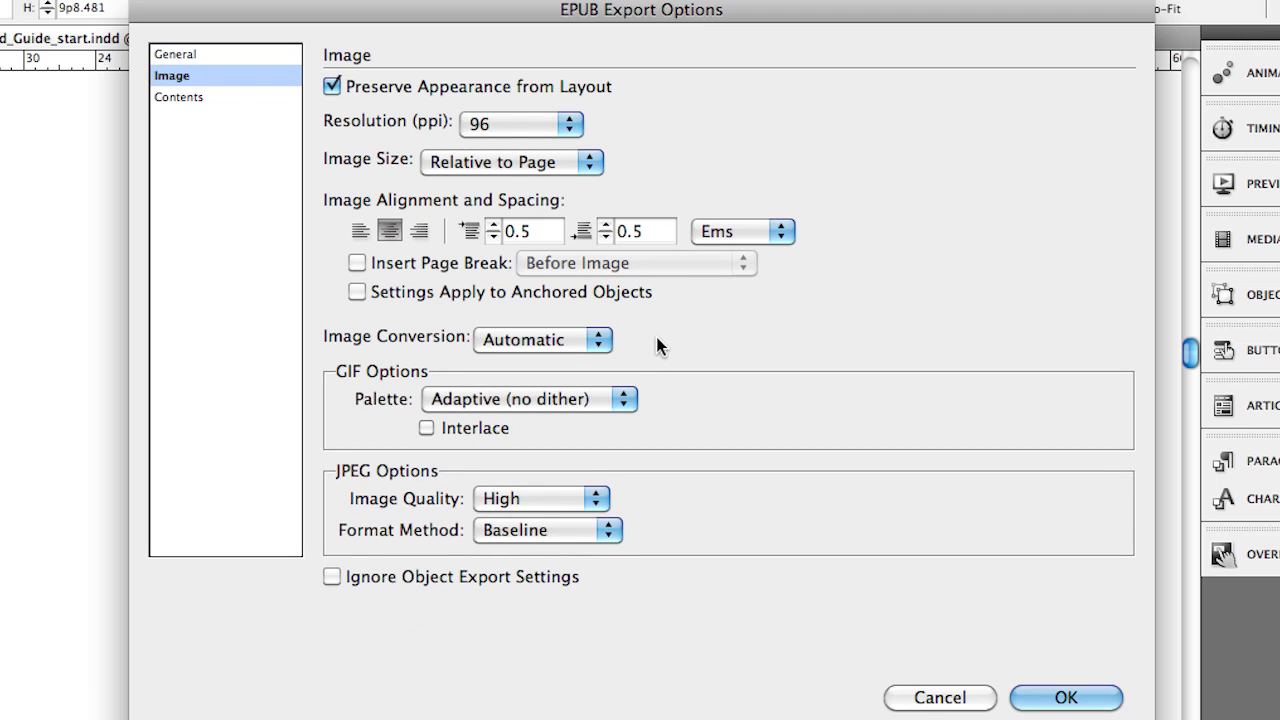
pyautogui.click(506, 123)
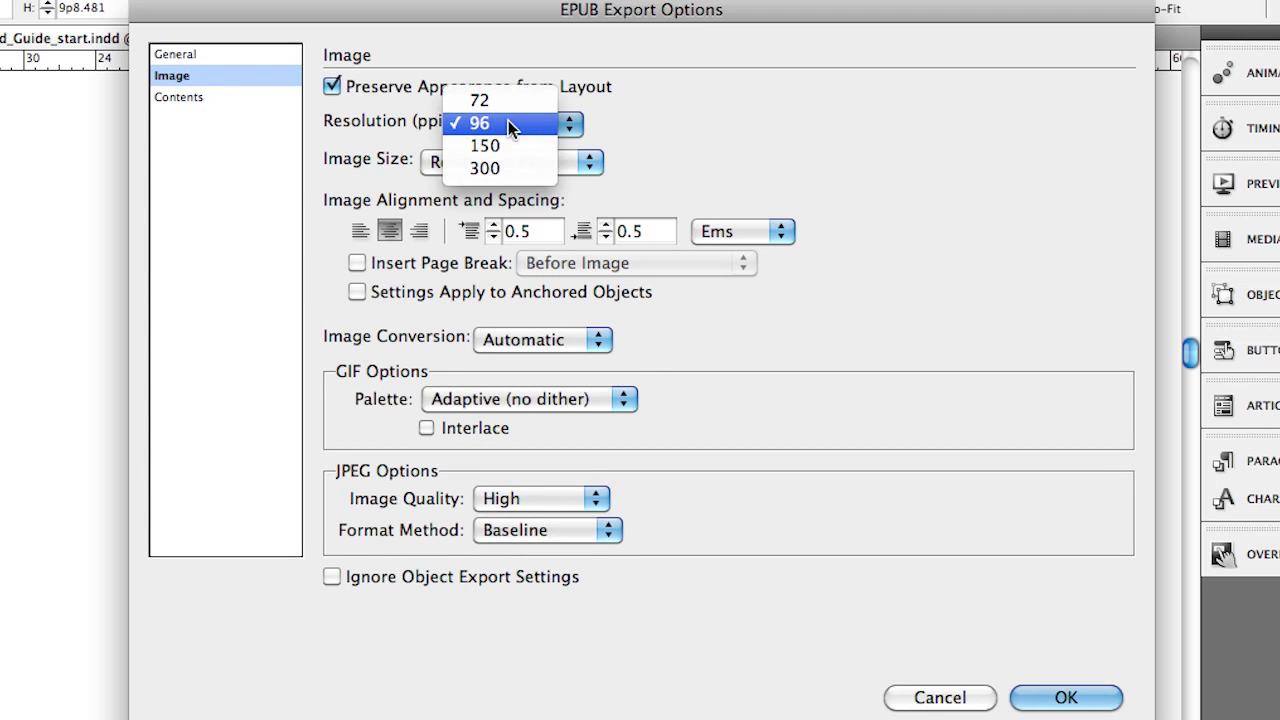
pyautogui.click(508, 121)
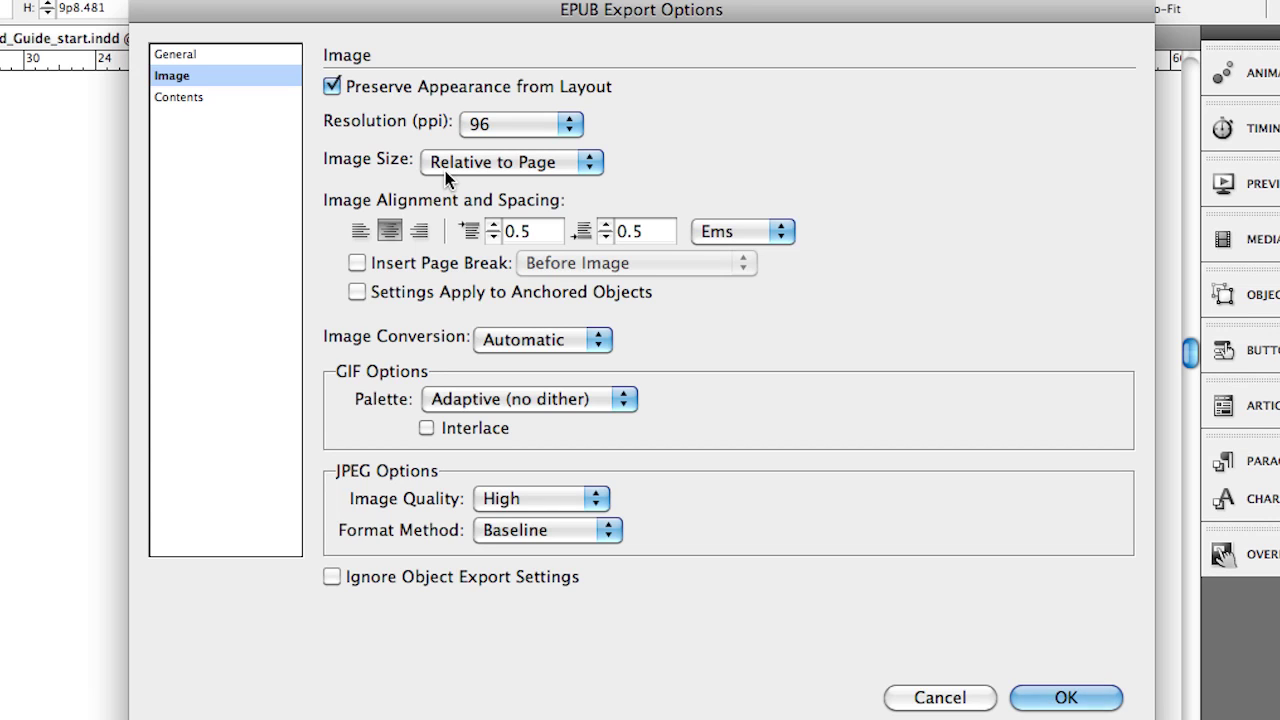
pyautogui.click(447, 174)
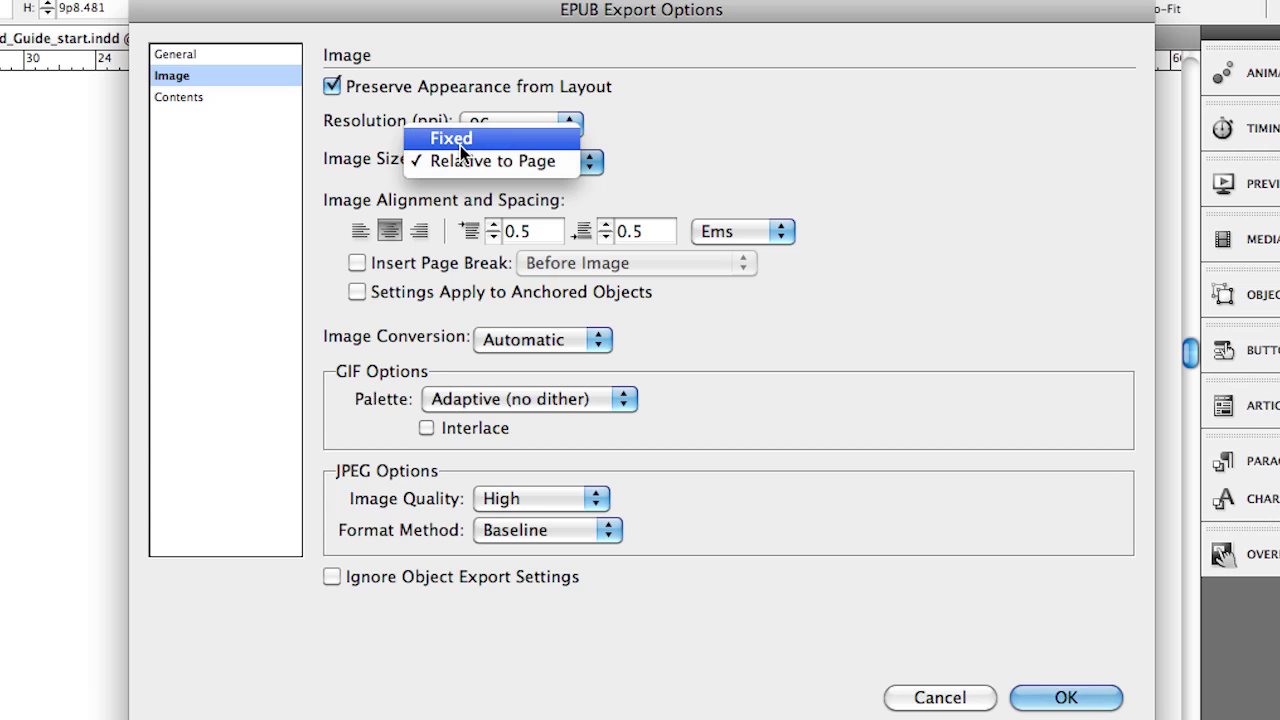
pyautogui.click(776, 147)
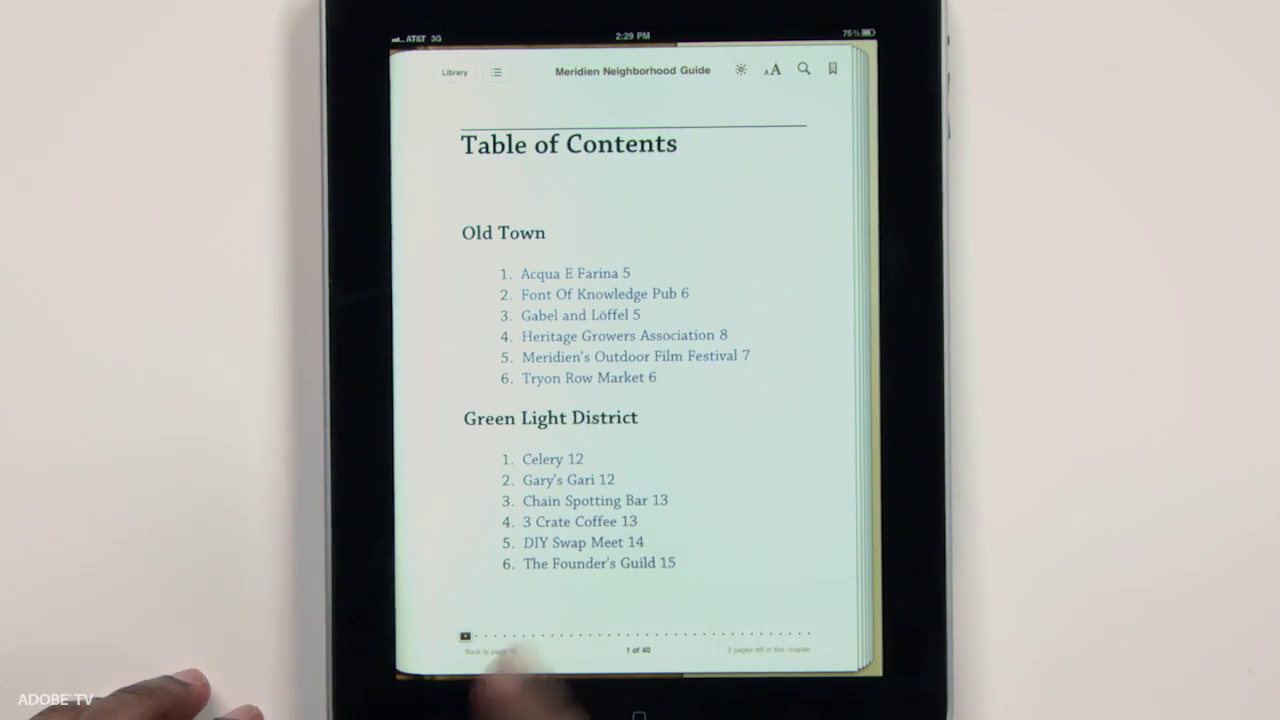
# Step: Jump to the Meridien's Outdoor Film Festival section, page to the video, and play it full-screen
pyautogui.click(740, 356)
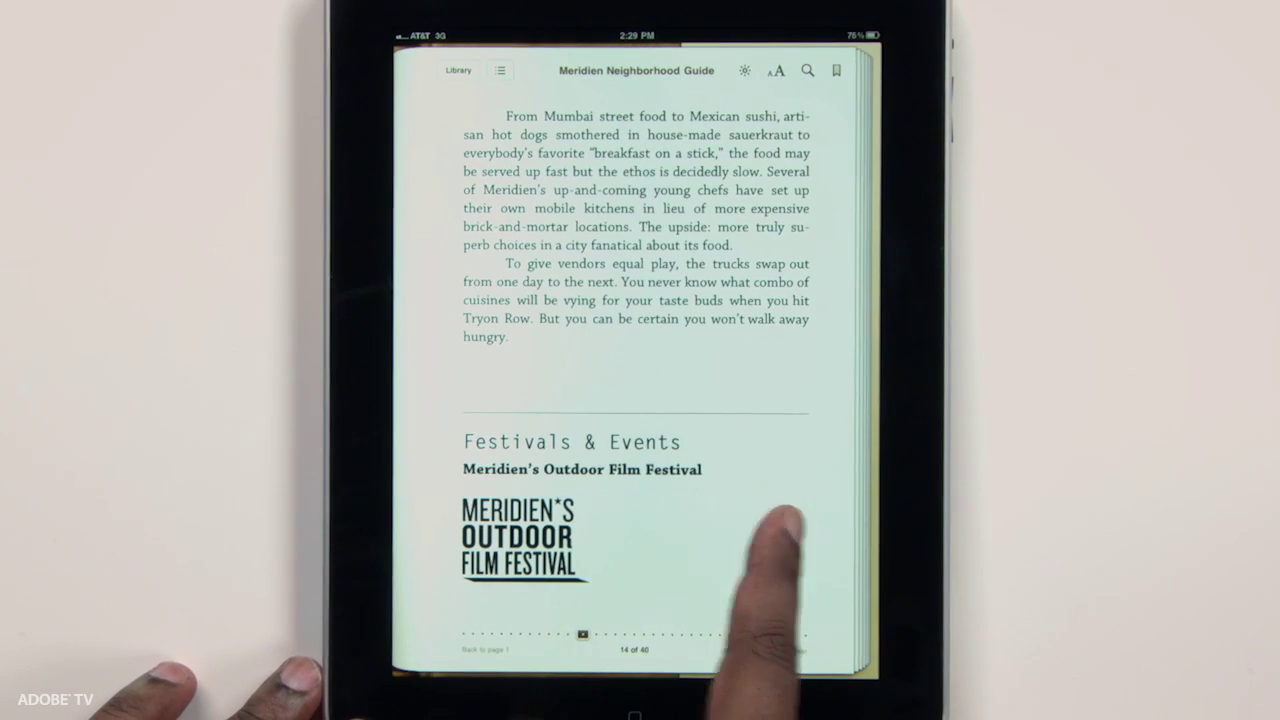
pyautogui.click(755, 515)
pyautogui.moveTo(771, 486); pyautogui.dragTo(520, 440)
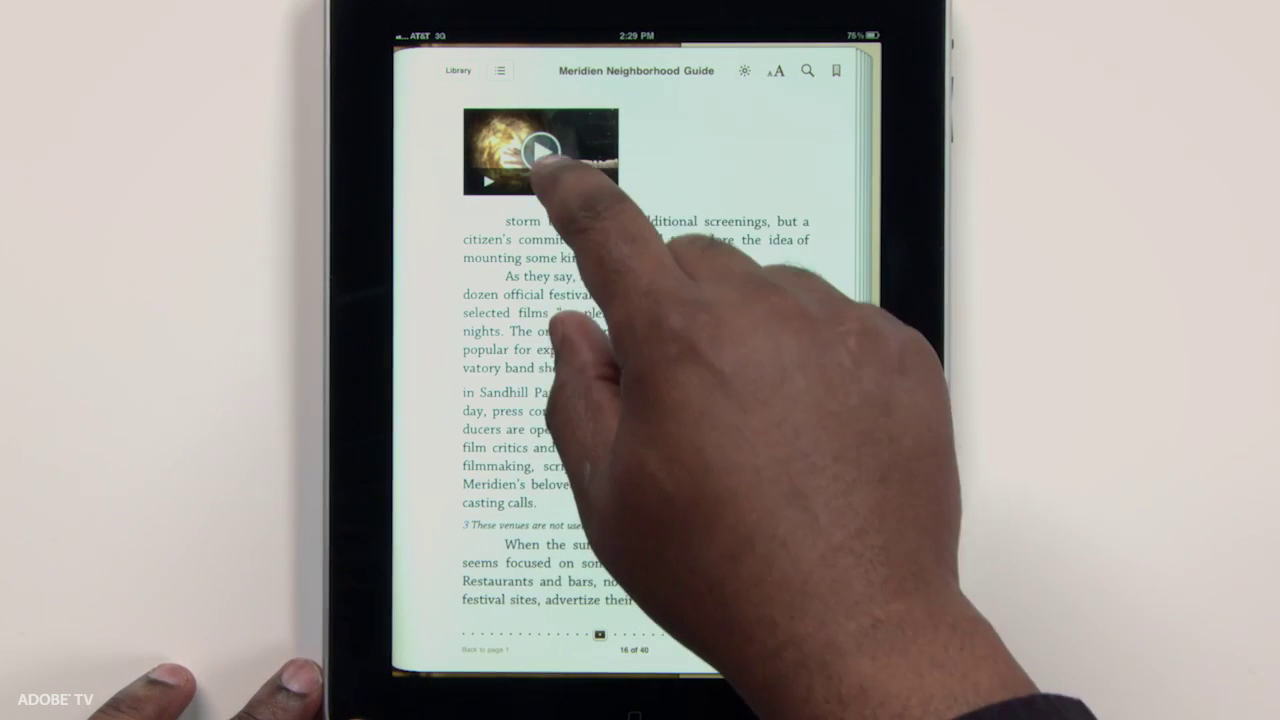
pyautogui.click(540, 152)
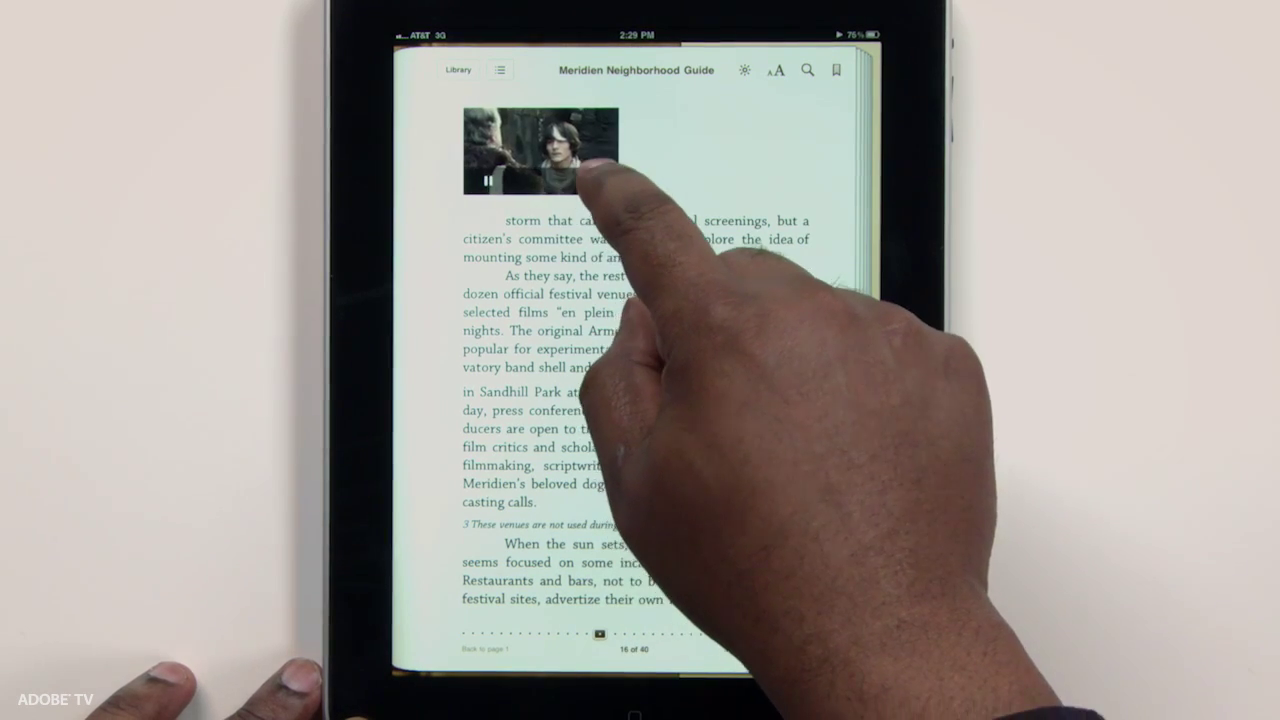
pyautogui.click(585, 165)
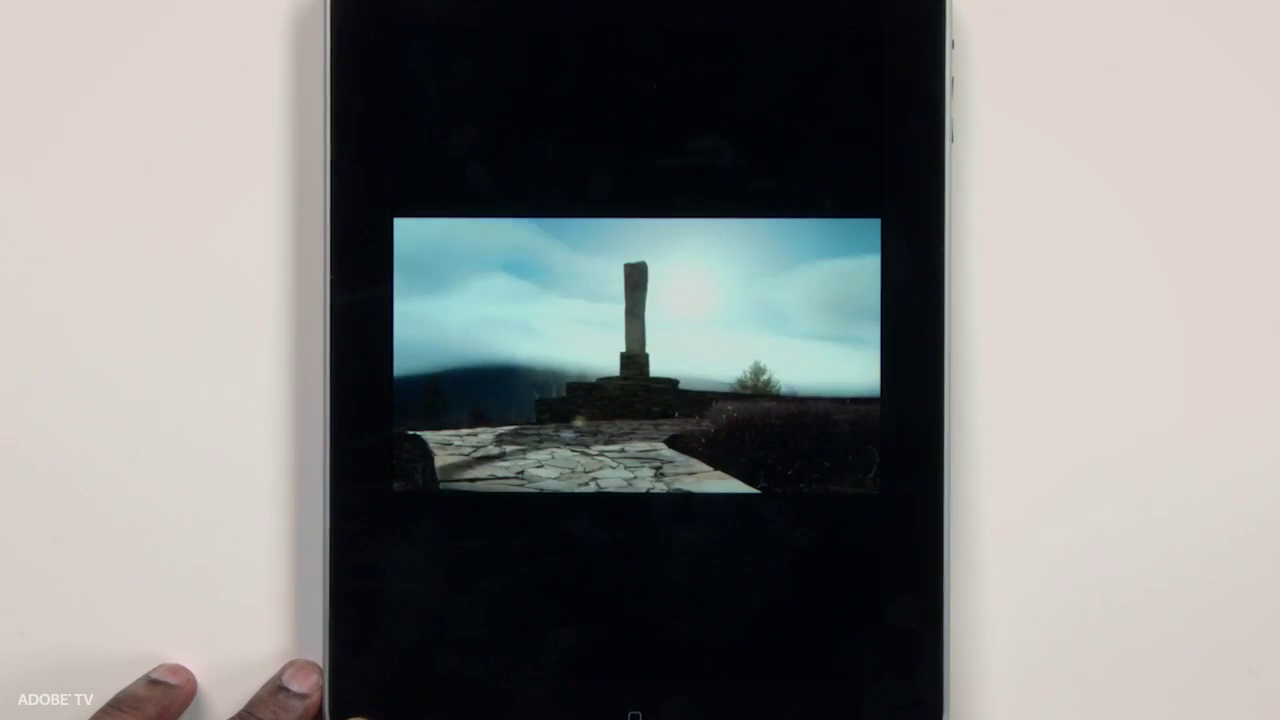